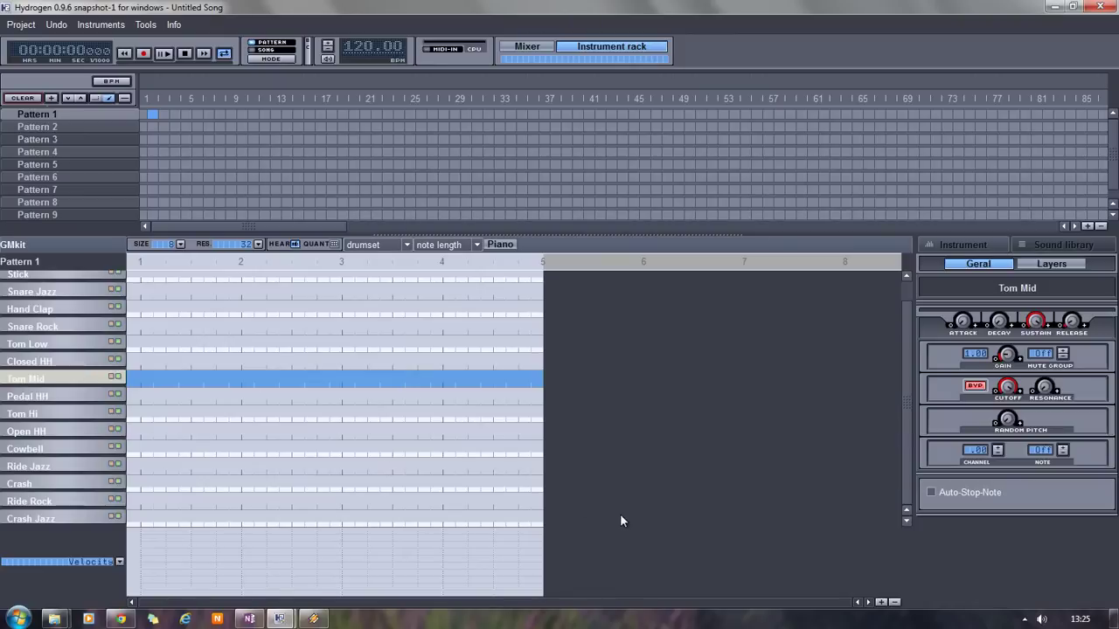
Step: Audition the GMkit instruments one by one, going up from Crash Jazz to Snare Jazz
click(19, 521)
click(25, 502)
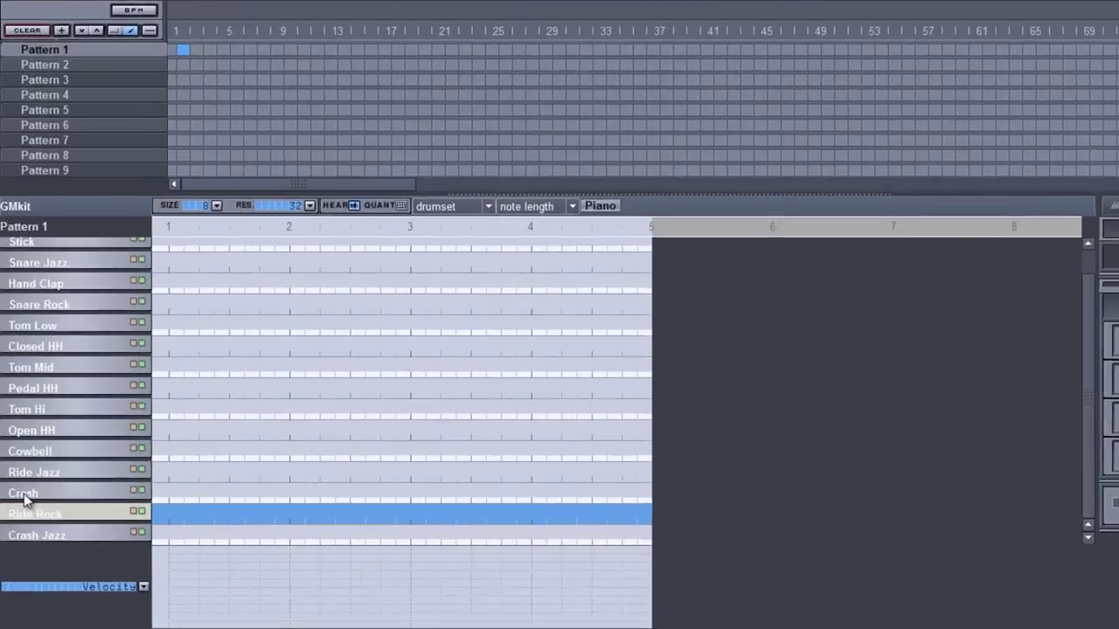
click(23, 483)
click(27, 466)
click(26, 448)
click(40, 422)
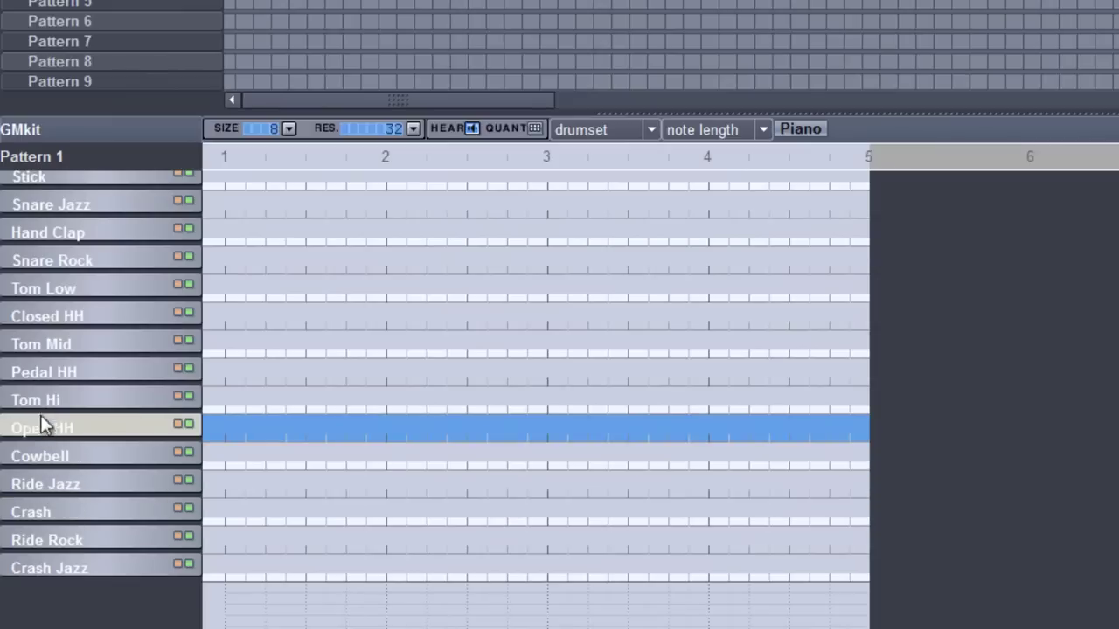
click(42, 398)
click(37, 372)
click(28, 344)
click(54, 317)
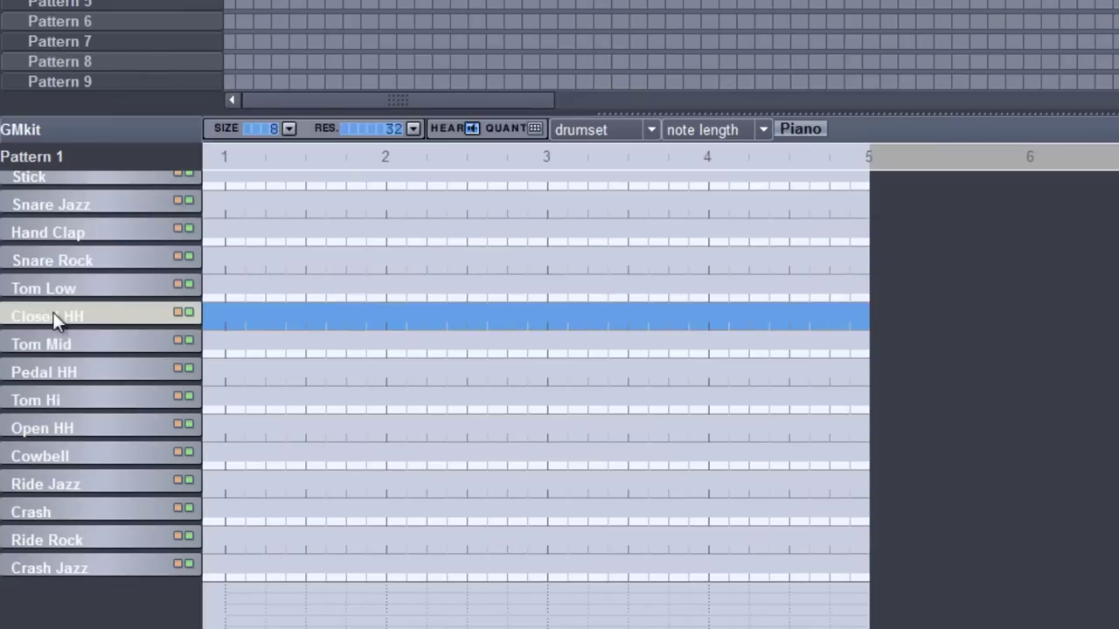
click(54, 289)
click(54, 257)
click(55, 233)
click(54, 201)
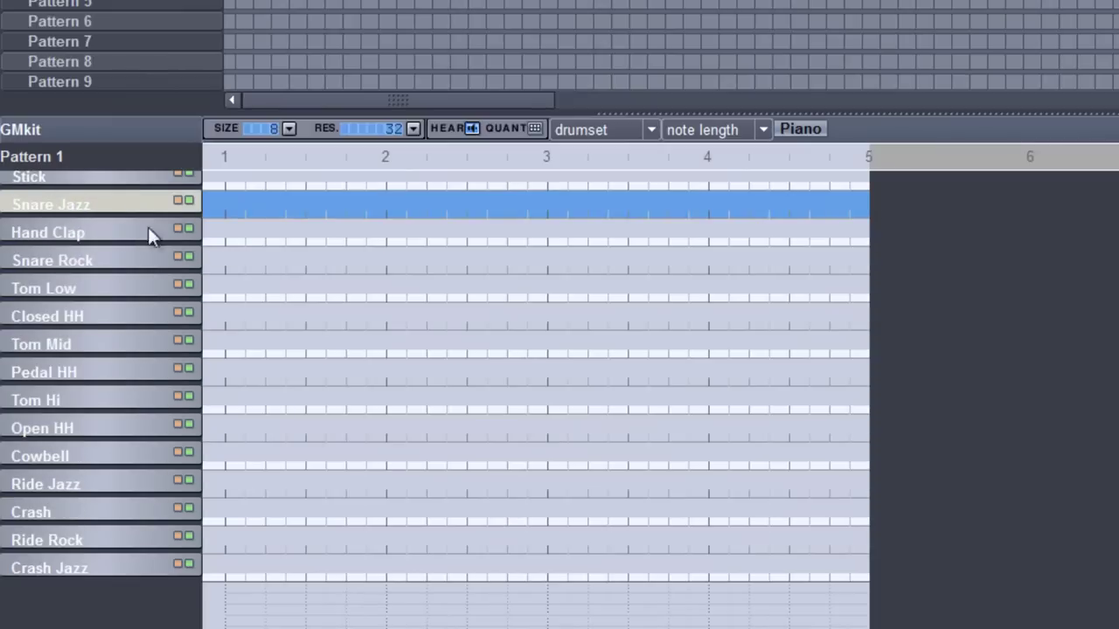
Step: Audition the Stick and Kick instruments at the start of the kit list
scroll(201, 253, up, 1)
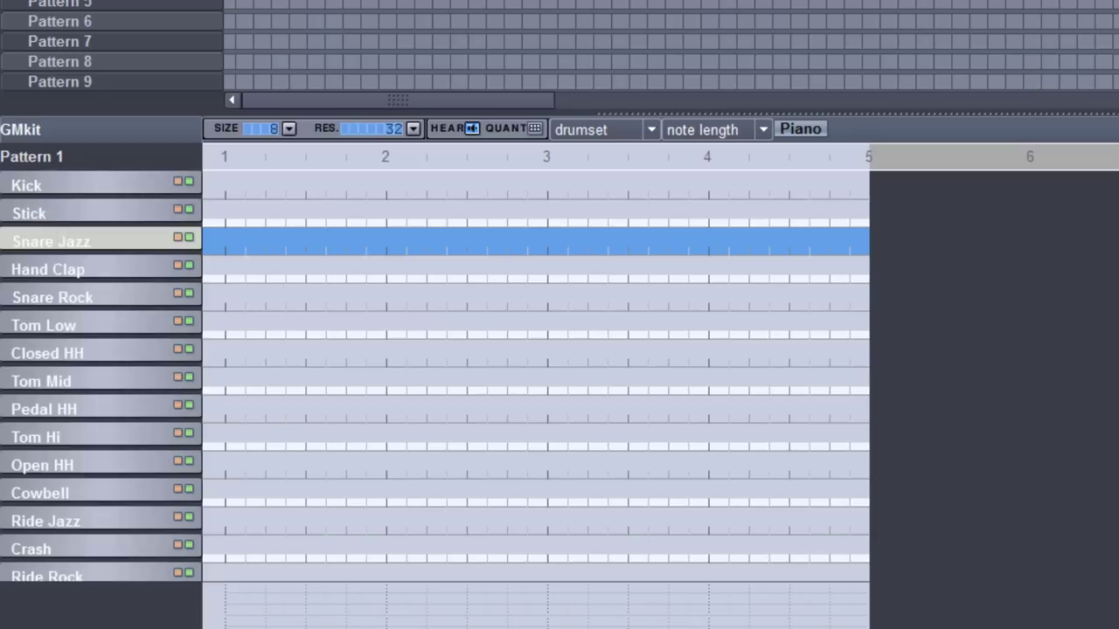
scroll(435, 376, down, 1)
scroll(436, 376, up, 1)
click(28, 208)
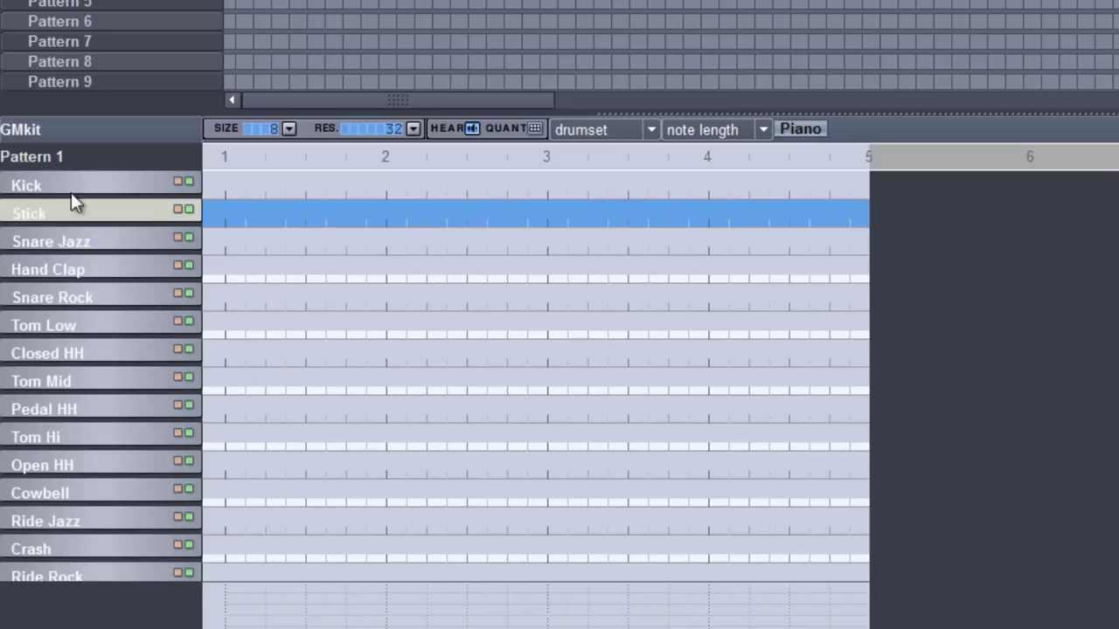
click(71, 191)
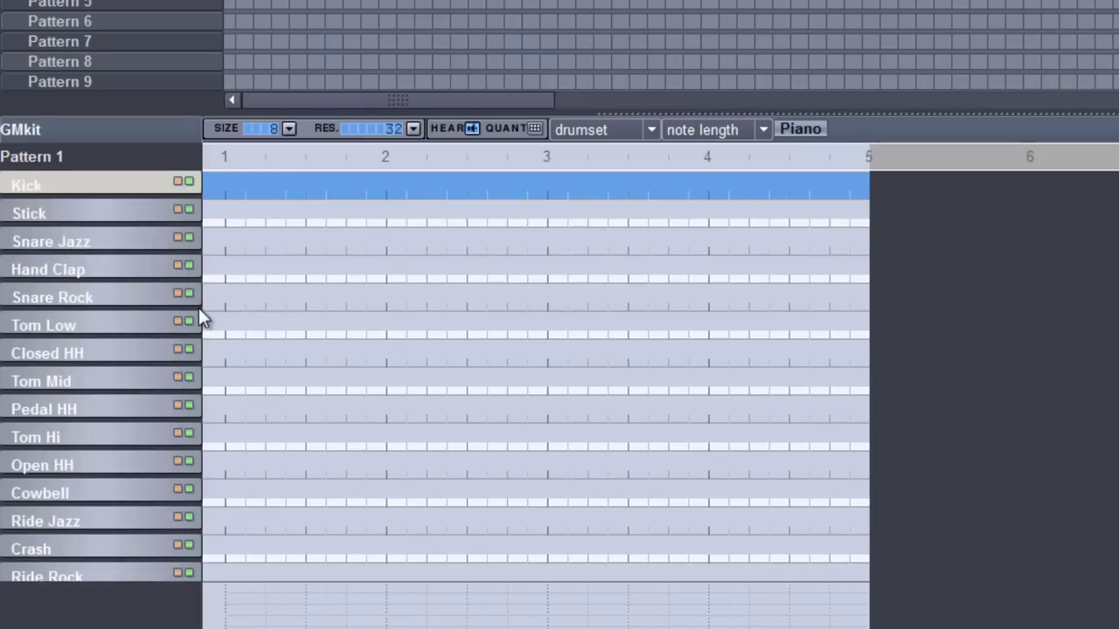
Step: Place eight Snare Rock notes at half-beat intervals from beat 1 to 4.5 in Pattern 1
click(224, 299)
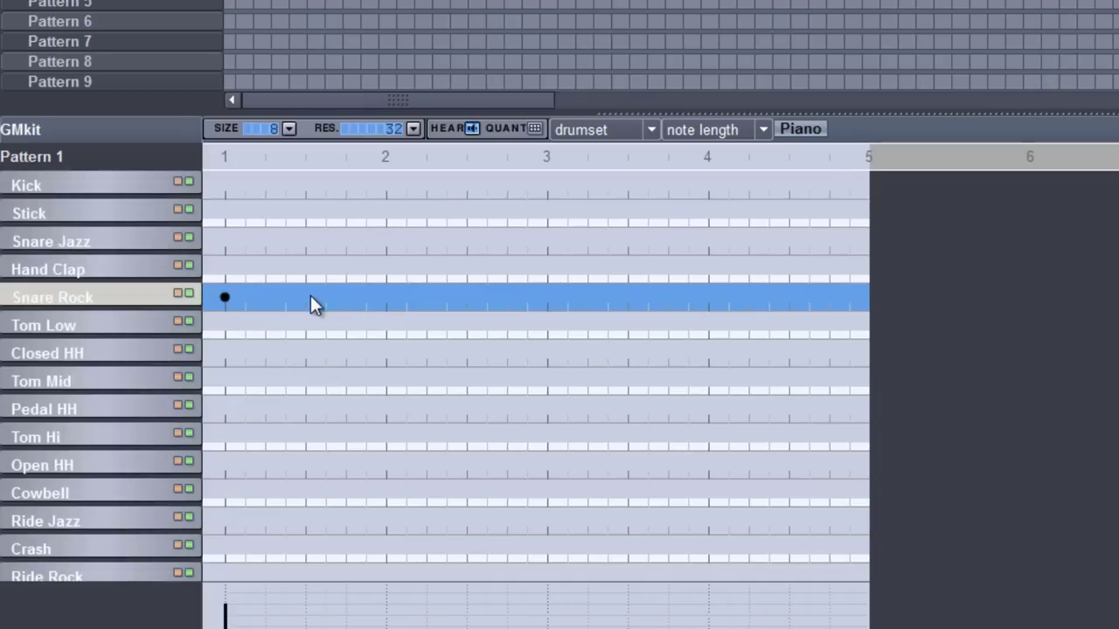
click(478, 303)
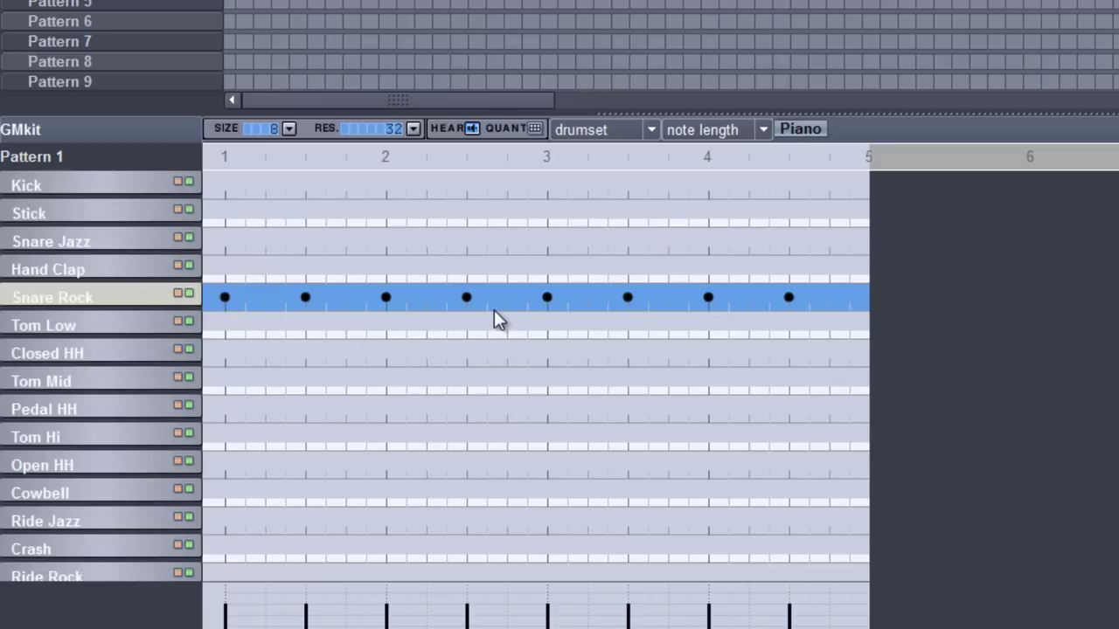
Step: Place eight Closed HH notes at half-beat intervals from beat 1 to 4.5 in Pattern 1
click(68, 331)
click(70, 356)
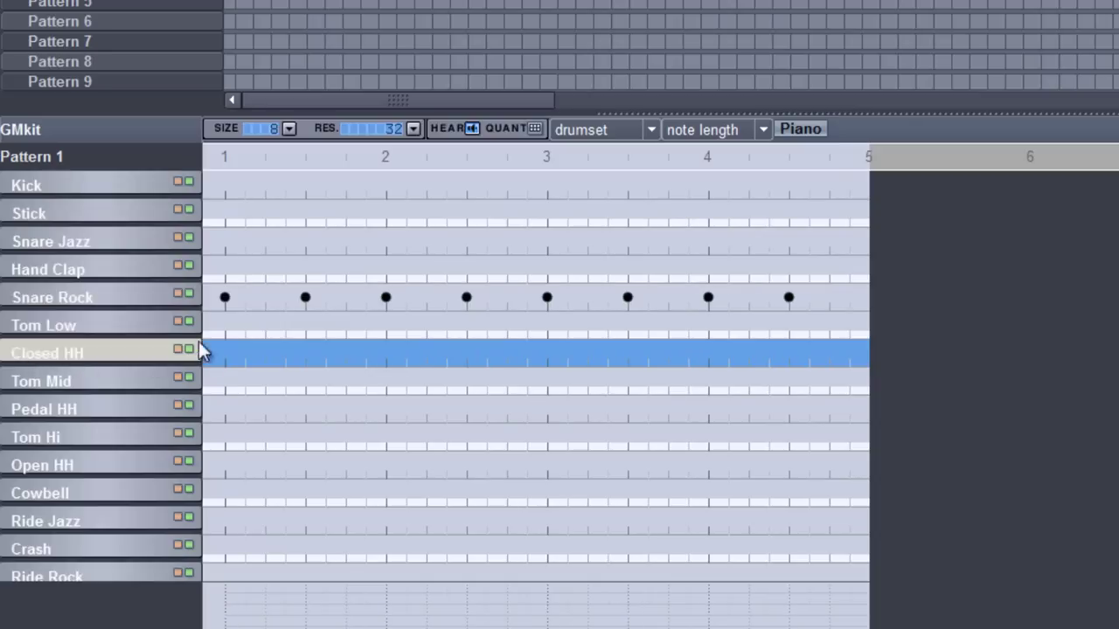
click(224, 354)
click(305, 355)
click(386, 354)
click(466, 354)
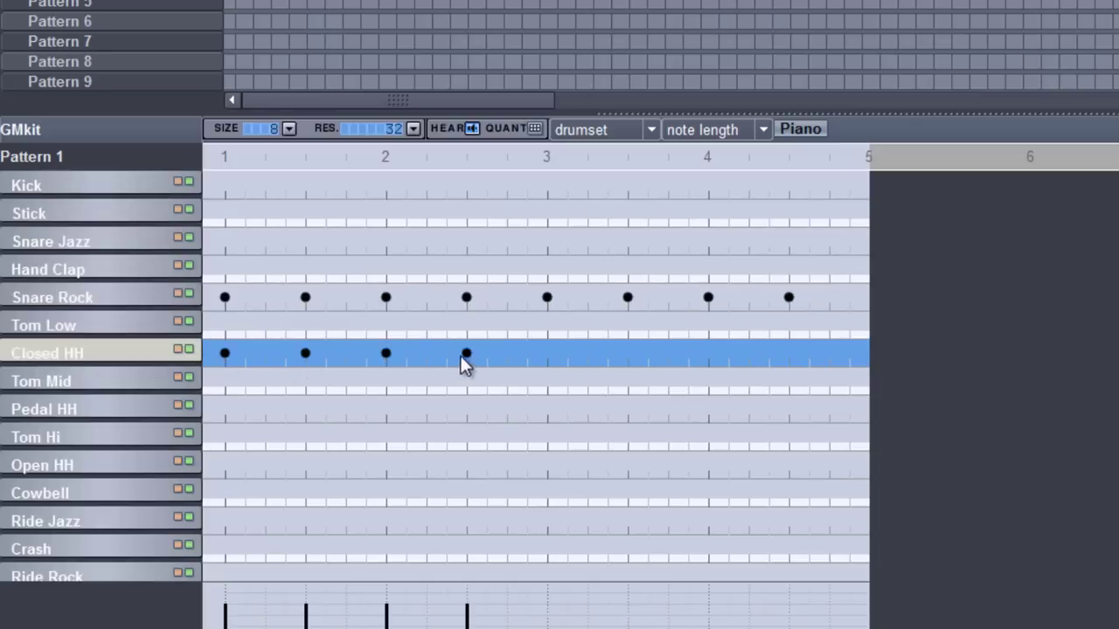
click(547, 354)
click(626, 354)
click(708, 354)
click(788, 354)
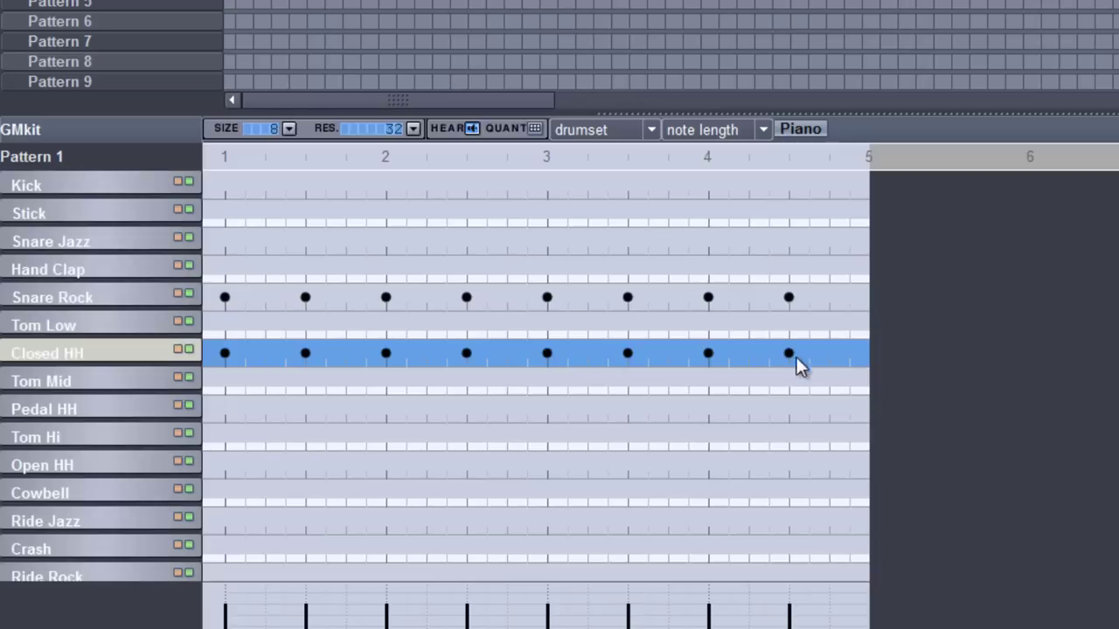
Step: Remove all eight Snare Rock notes from Pattern 1
click(788, 298)
click(708, 298)
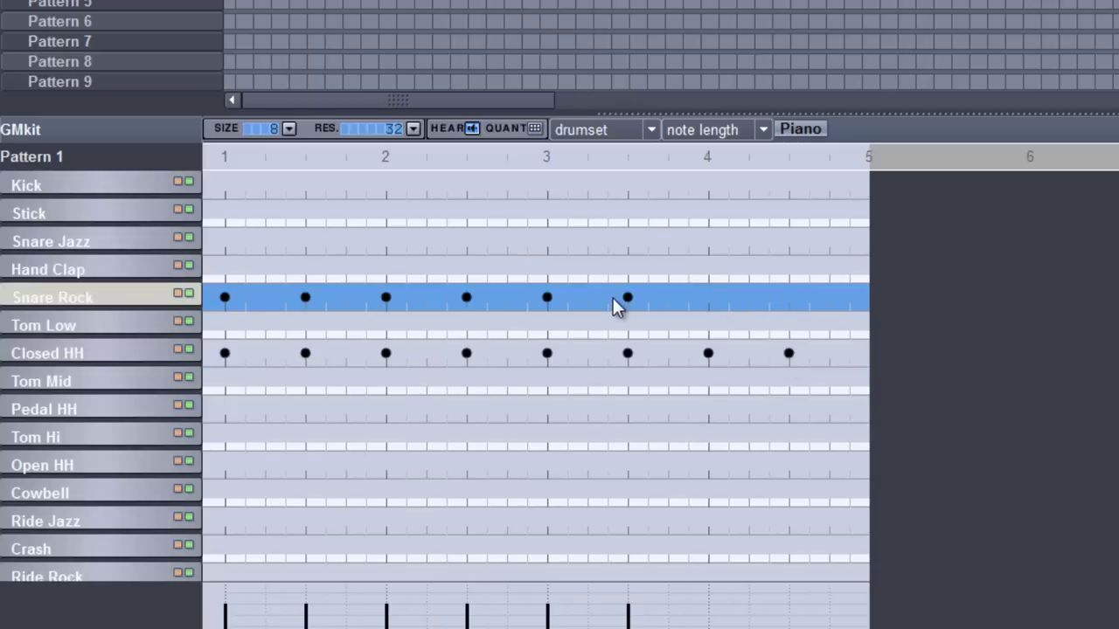
click(626, 297)
click(546, 297)
click(466, 298)
click(386, 297)
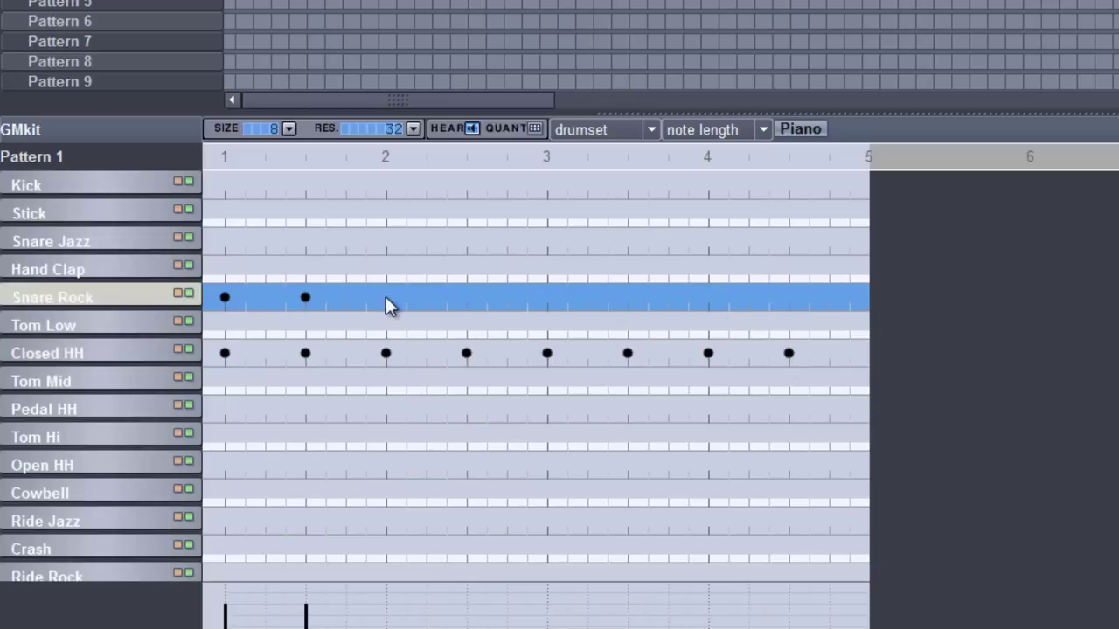
click(305, 297)
click(225, 297)
Step: Compare the sounds of Tom Low, Closed HH and Snare Rock by auditioning them
click(40, 325)
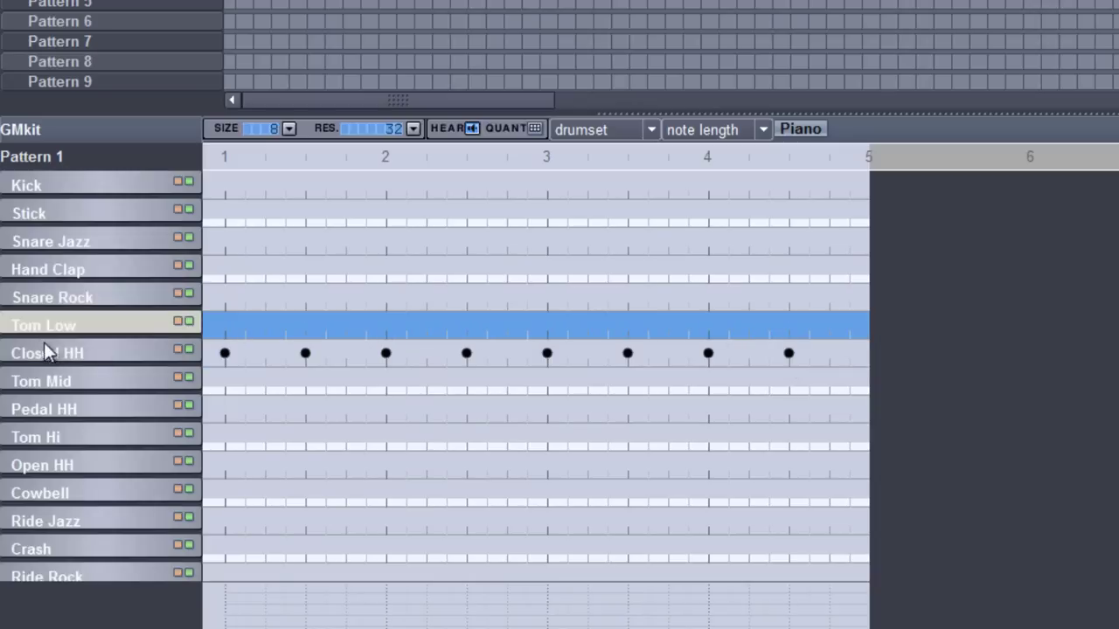
click(45, 353)
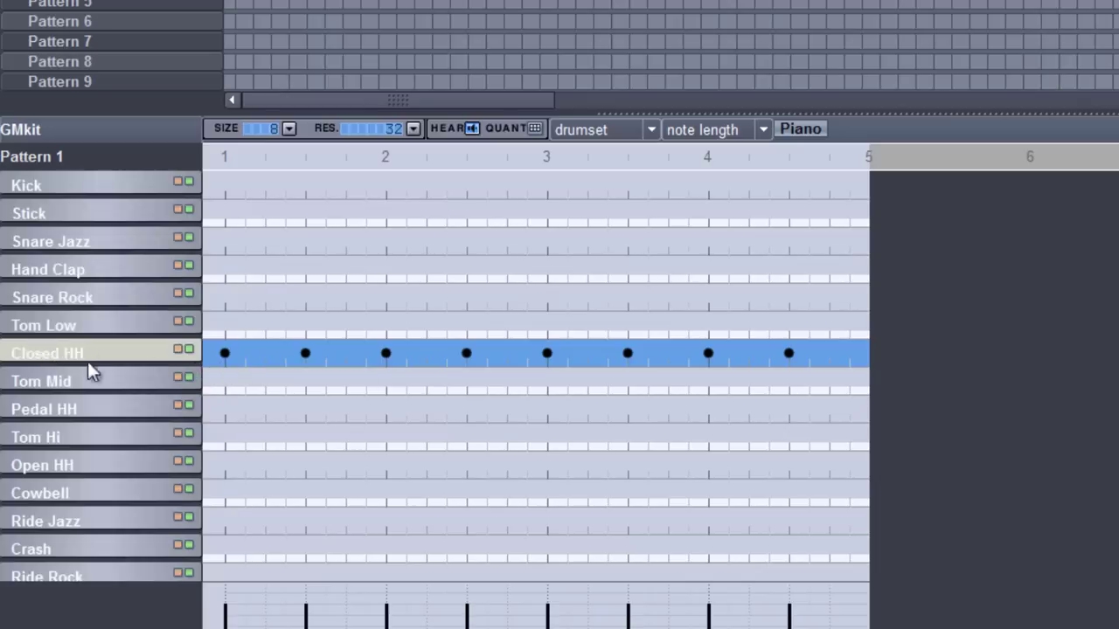
click(35, 327)
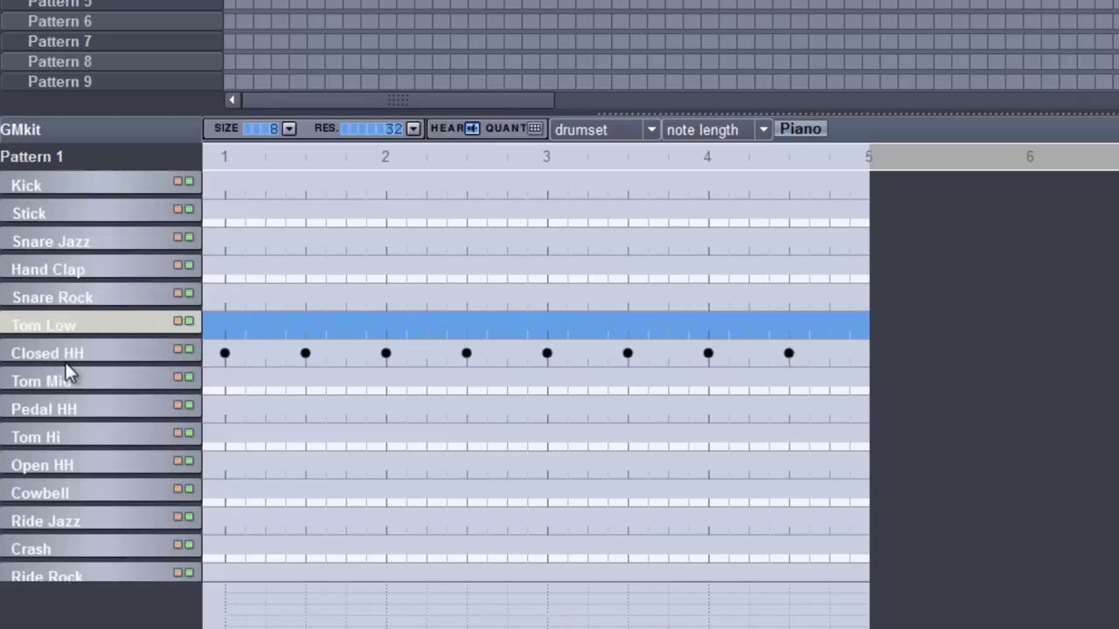
click(69, 351)
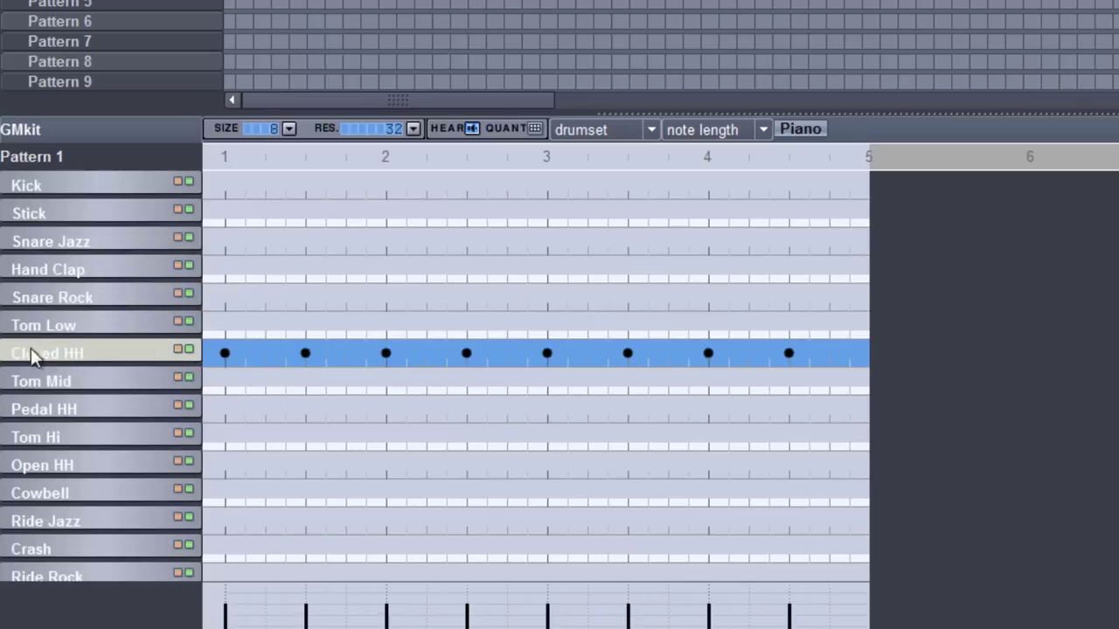
click(45, 324)
click(46, 300)
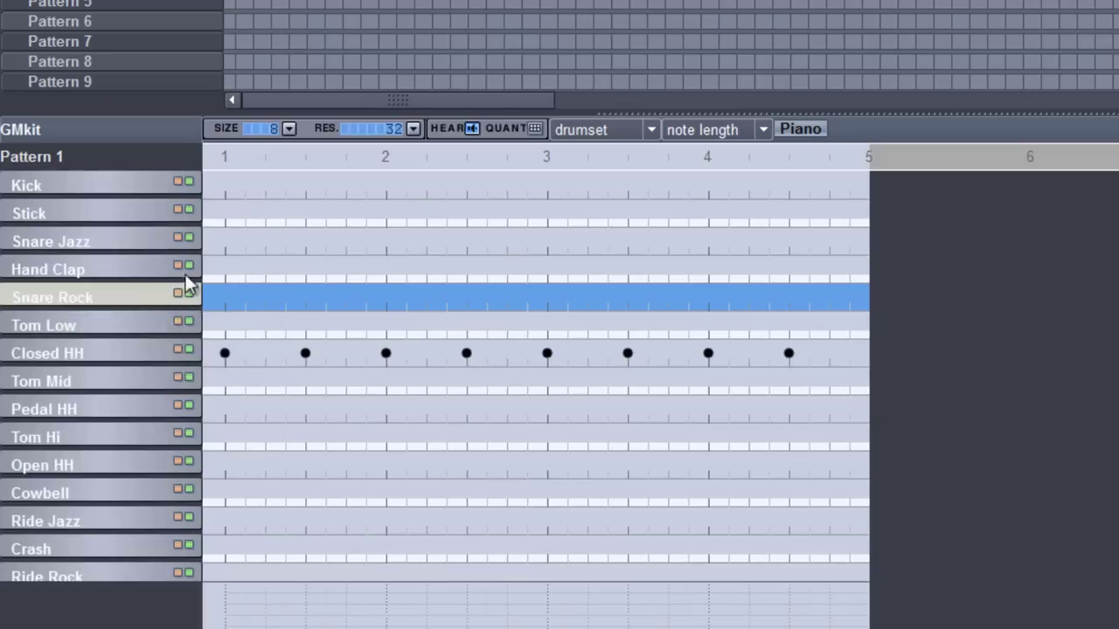
Step: Add Kick notes on beats 1, 3 and 3.5 and Snare Rock notes on beats 2 and 4 of Pattern 1
click(226, 186)
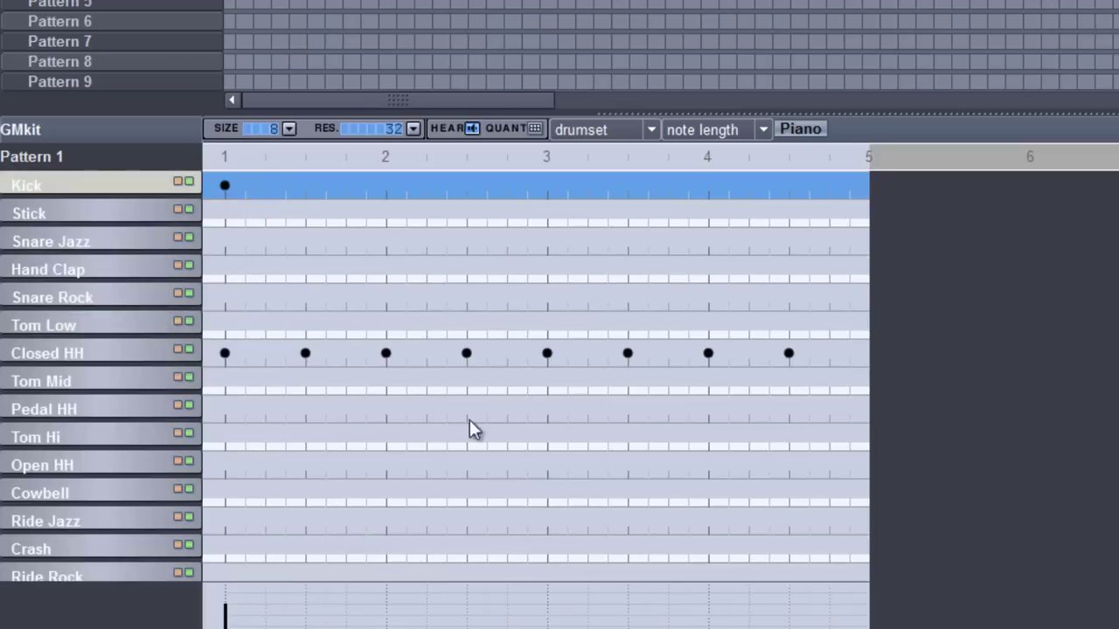
click(44, 299)
click(386, 297)
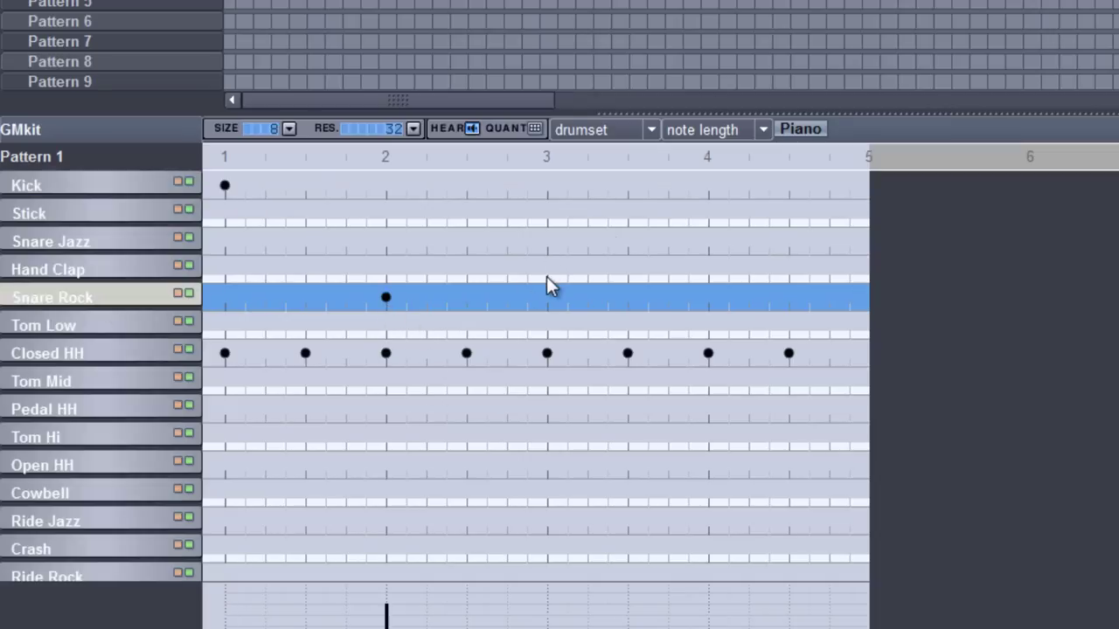
click(548, 186)
click(627, 185)
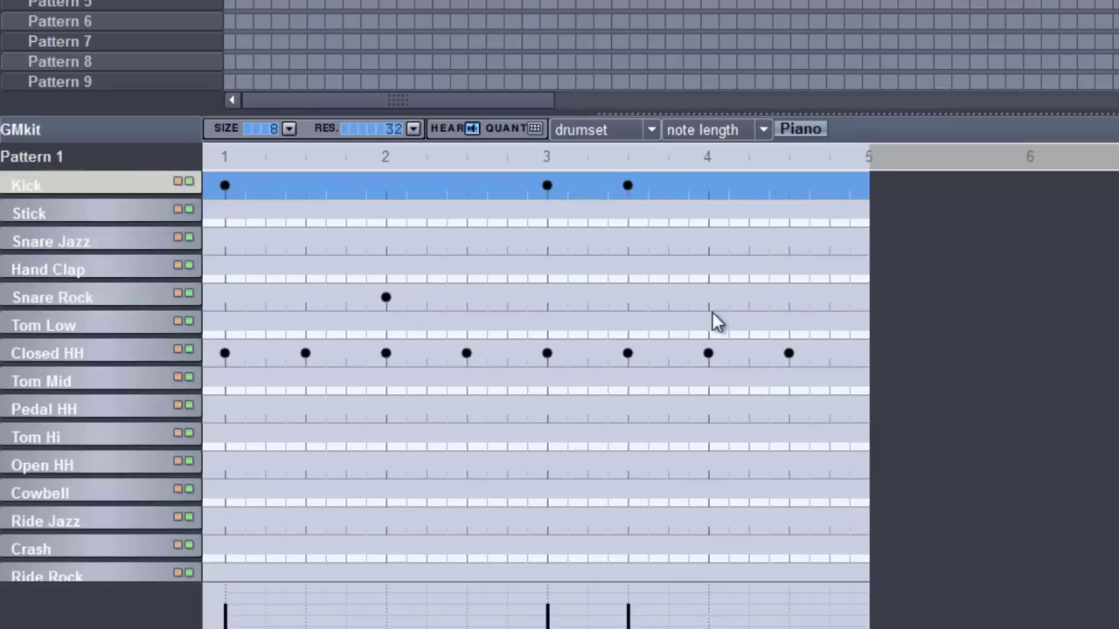
click(708, 297)
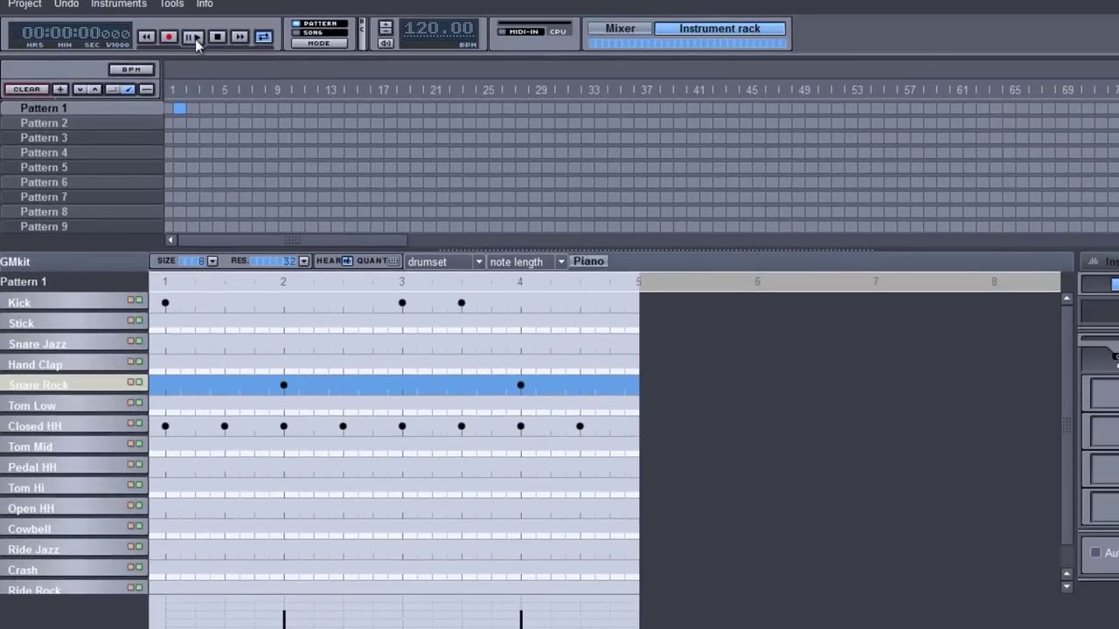
Step: Play Pattern 1 twice in pattern mode to hear the beat, stopping playback each time
click(193, 37)
click(217, 38)
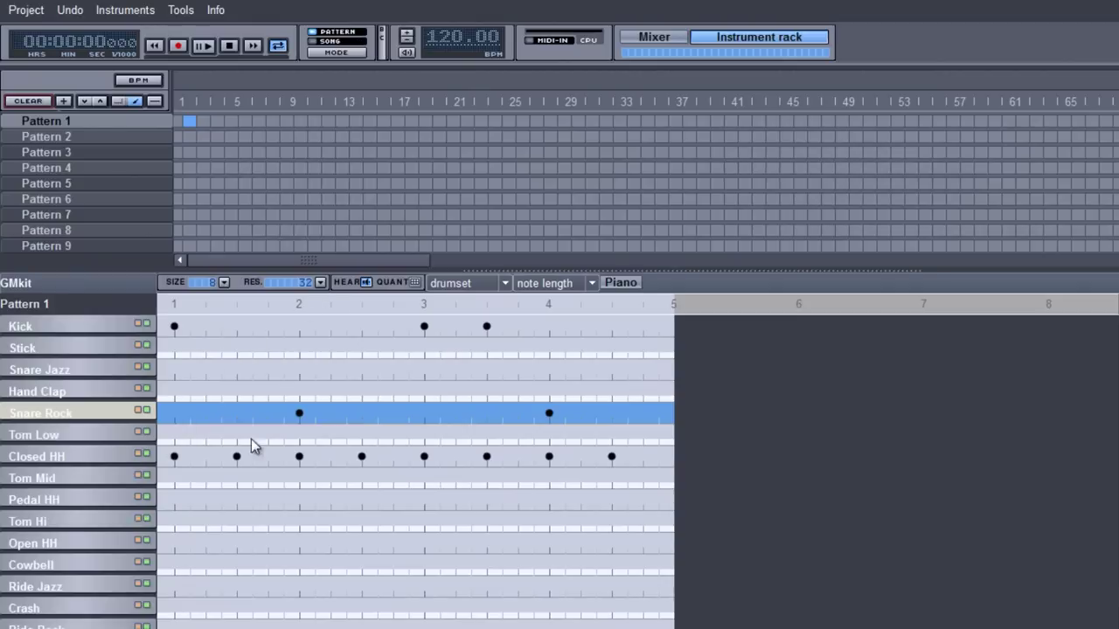
click(203, 46)
click(229, 46)
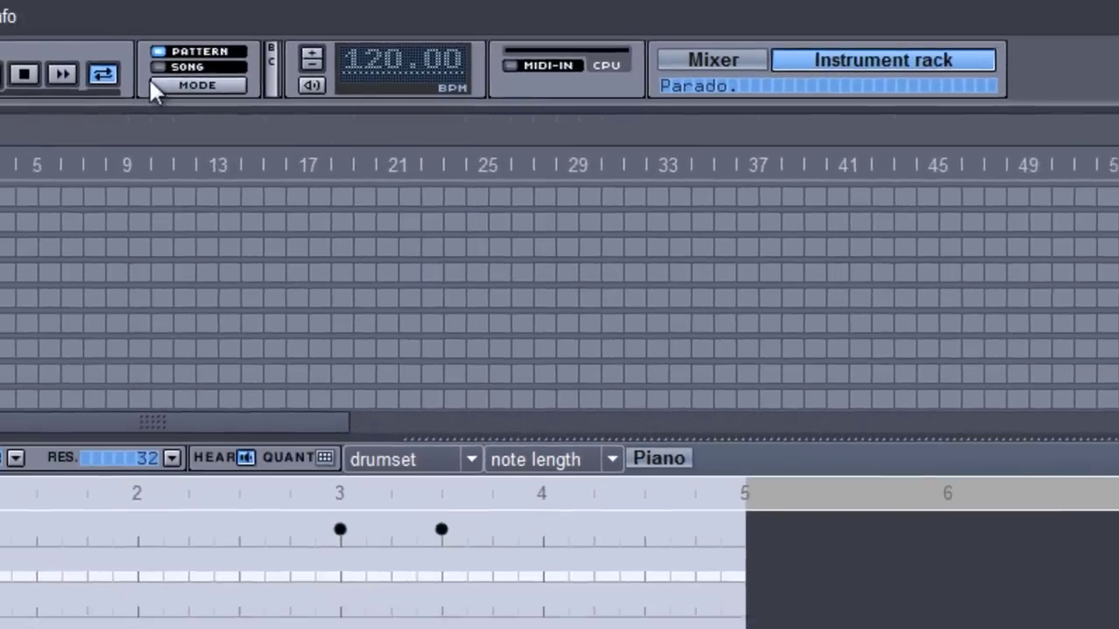
Step: Switch to song mode and extend Pattern 1 across bars 2 to 5 of the sequence during playback
click(152, 86)
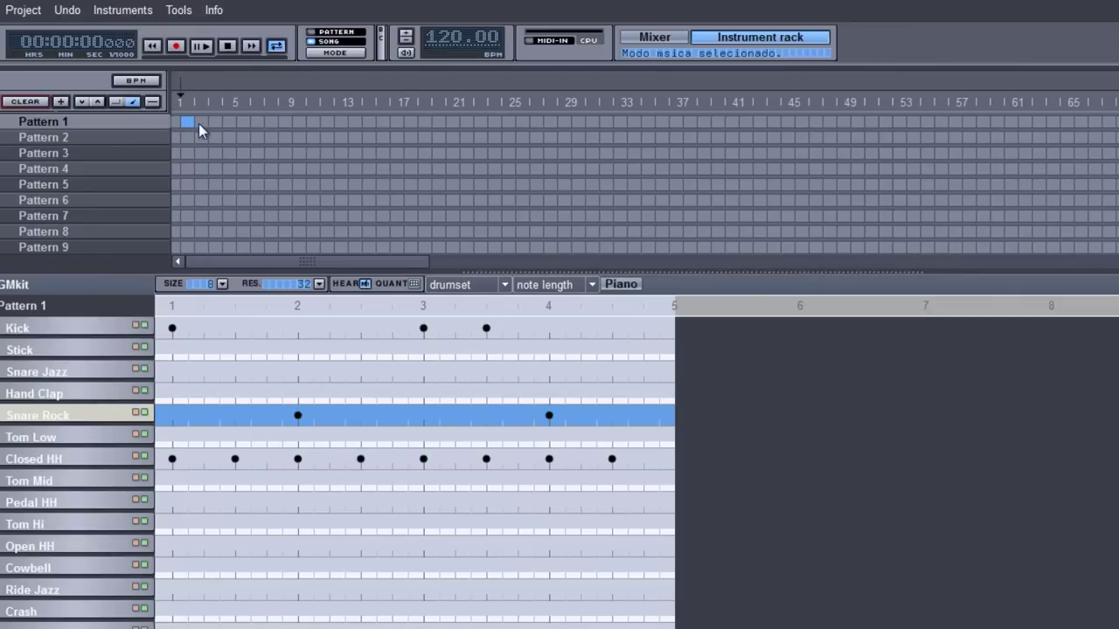
click(203, 48)
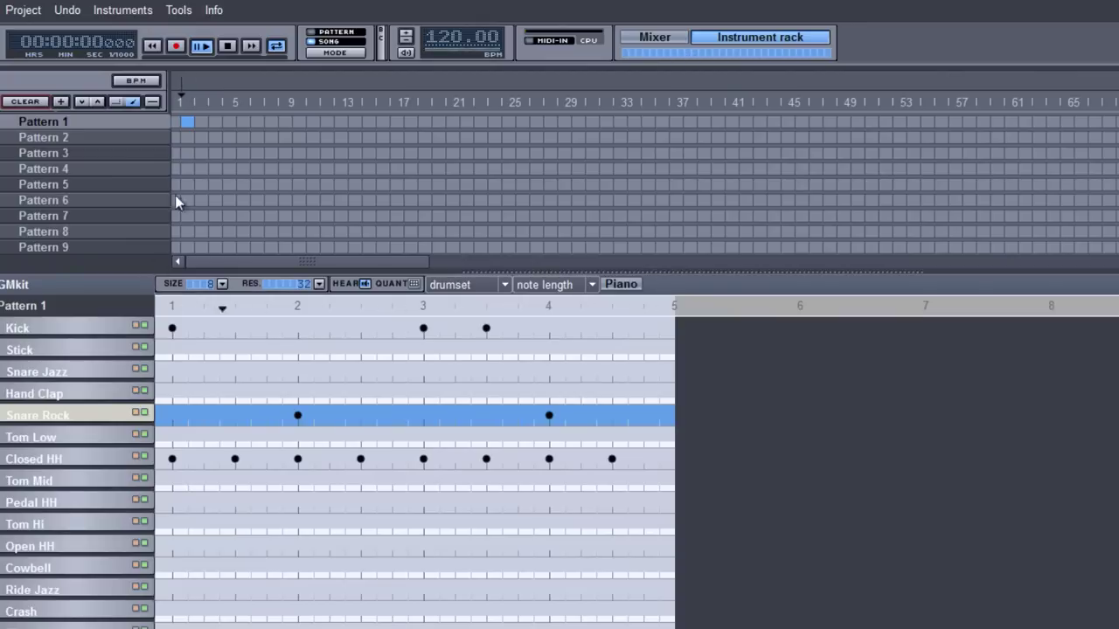
click(201, 124)
drag(212, 125, 245, 125)
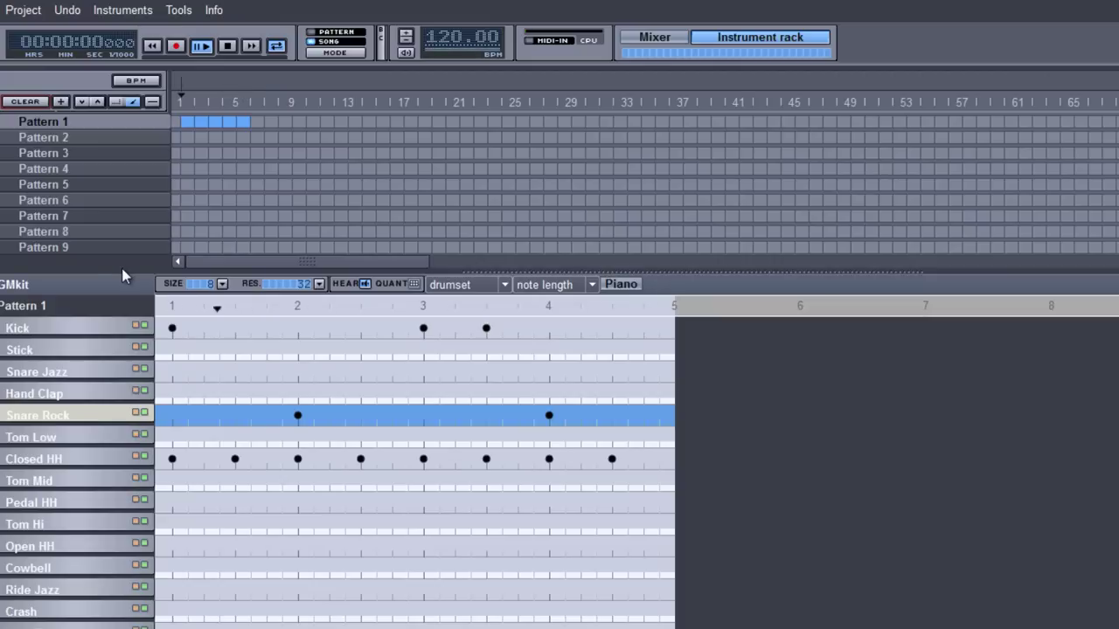
click(230, 51)
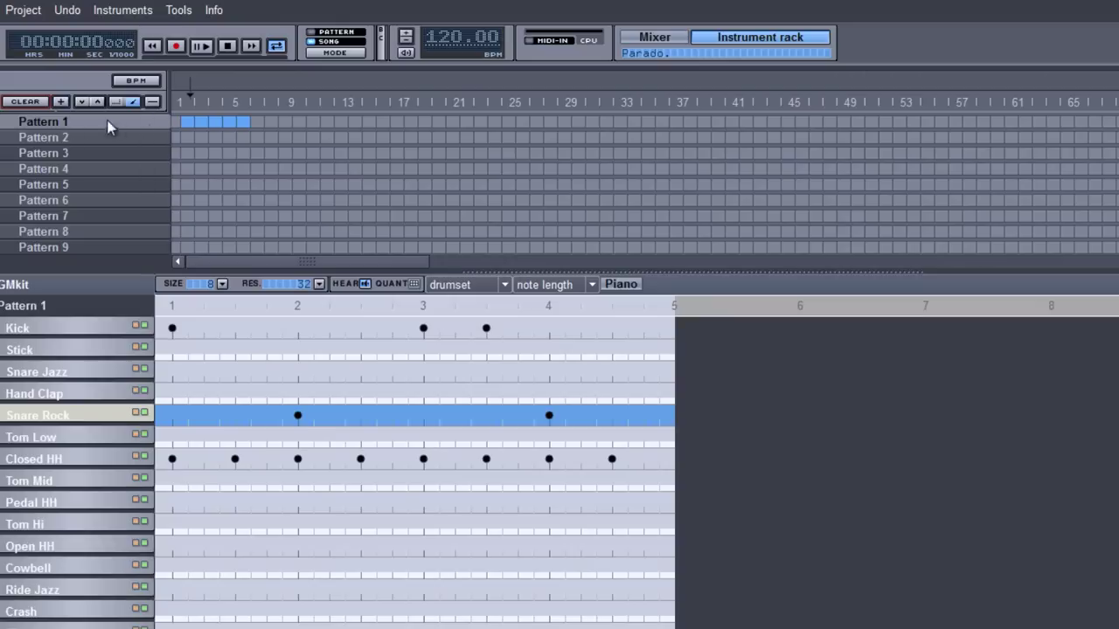
Step: Open Pattern 2 and place four Snare Rock notes at quarter-beat intervals starting on beat 1
click(69, 141)
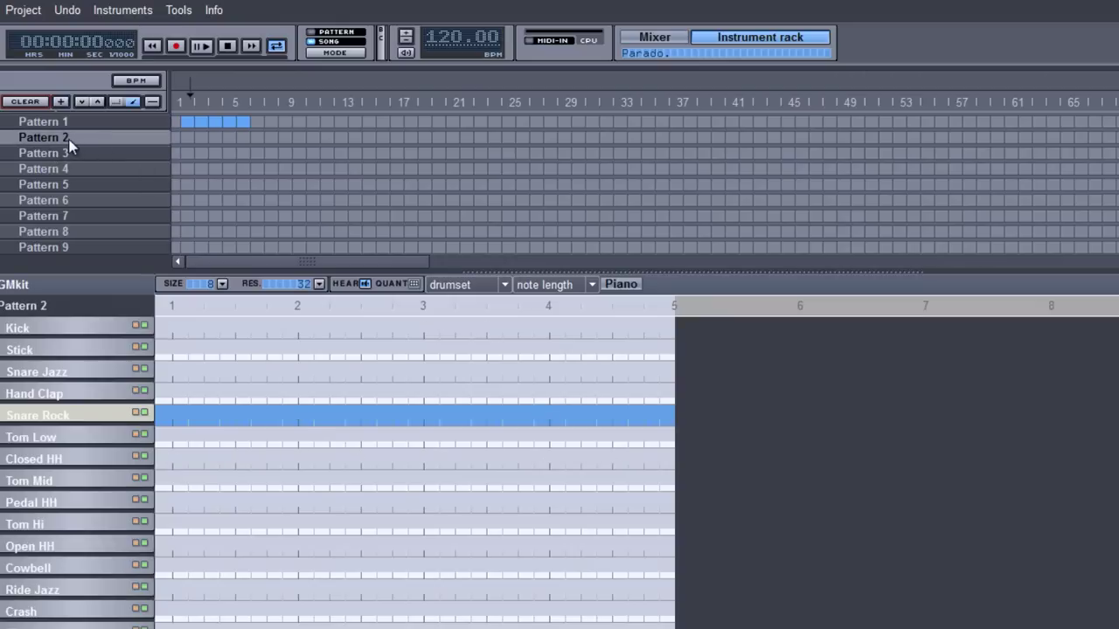
click(85, 123)
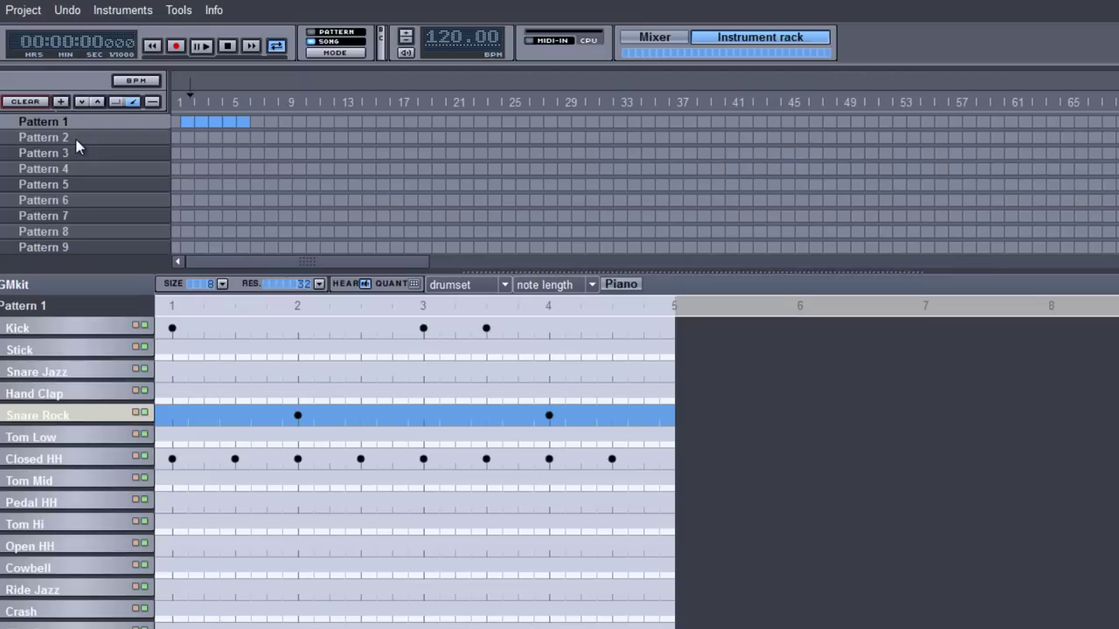
click(77, 145)
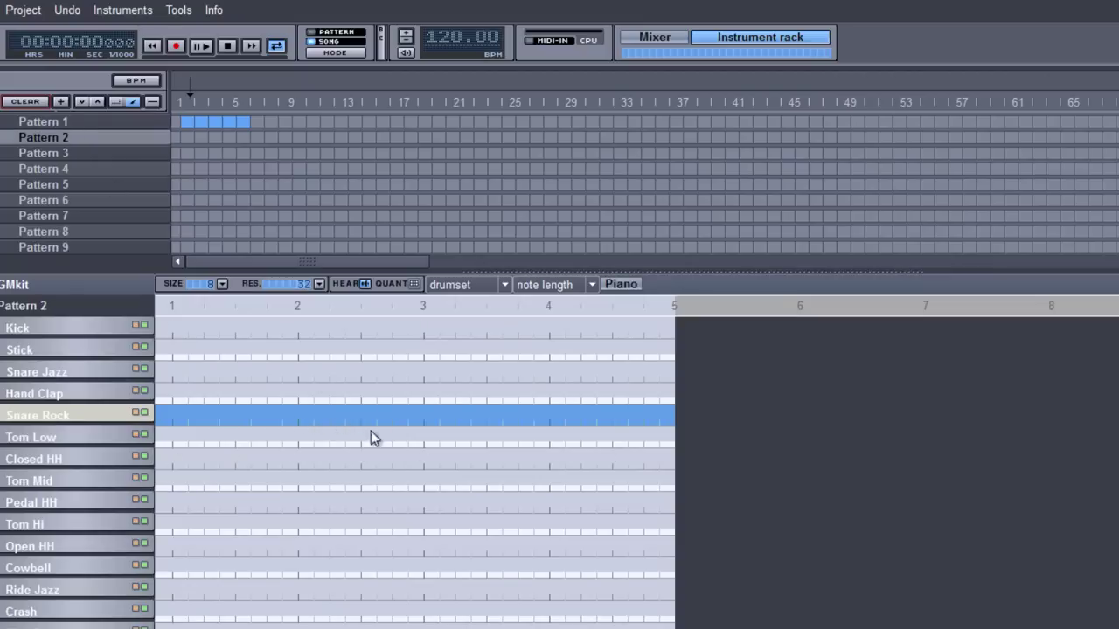
click(238, 421)
drag(218, 416, 203, 416)
click(204, 418)
click(200, 416)
click(298, 416)
click(61, 480)
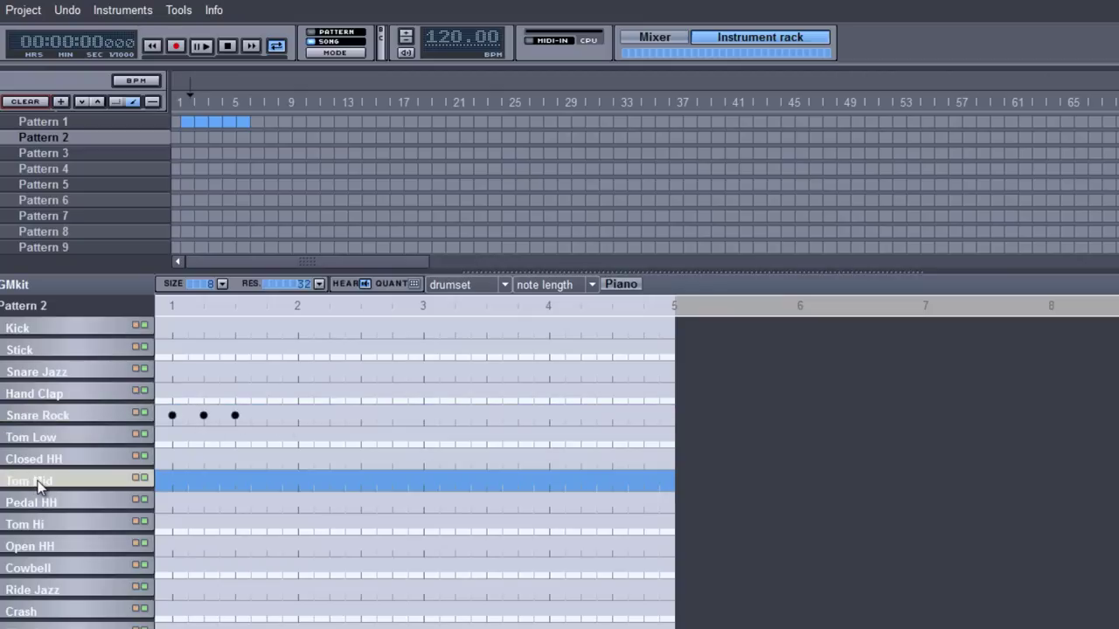
click(266, 416)
Step: Place four Tom Mid notes at quarter-beat intervals starting on beat 2 of Pattern 2
click(297, 482)
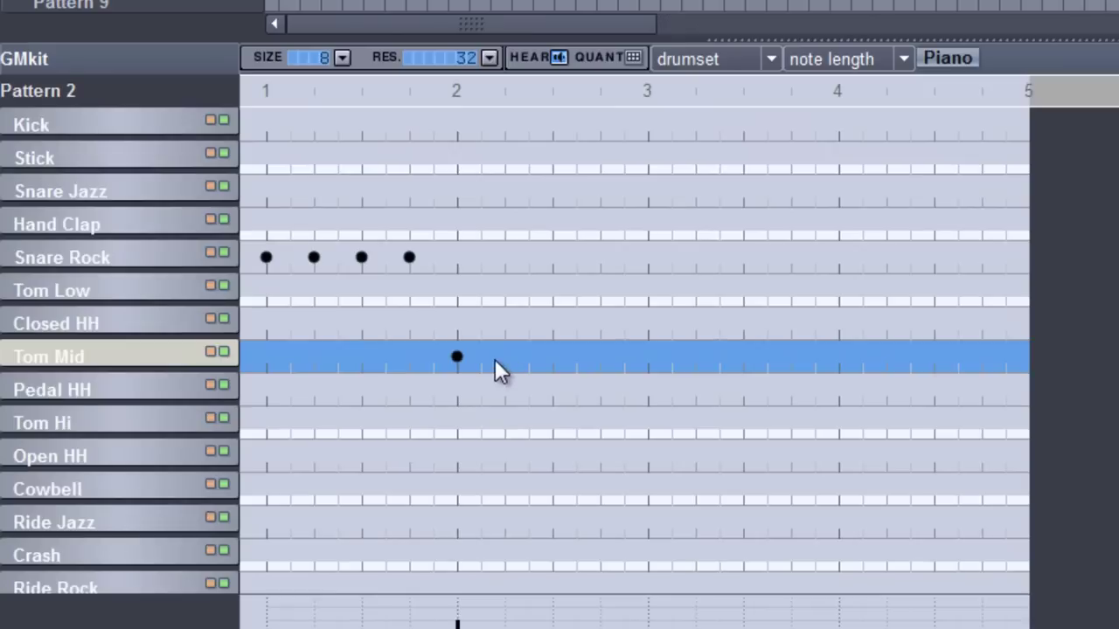
click(599, 357)
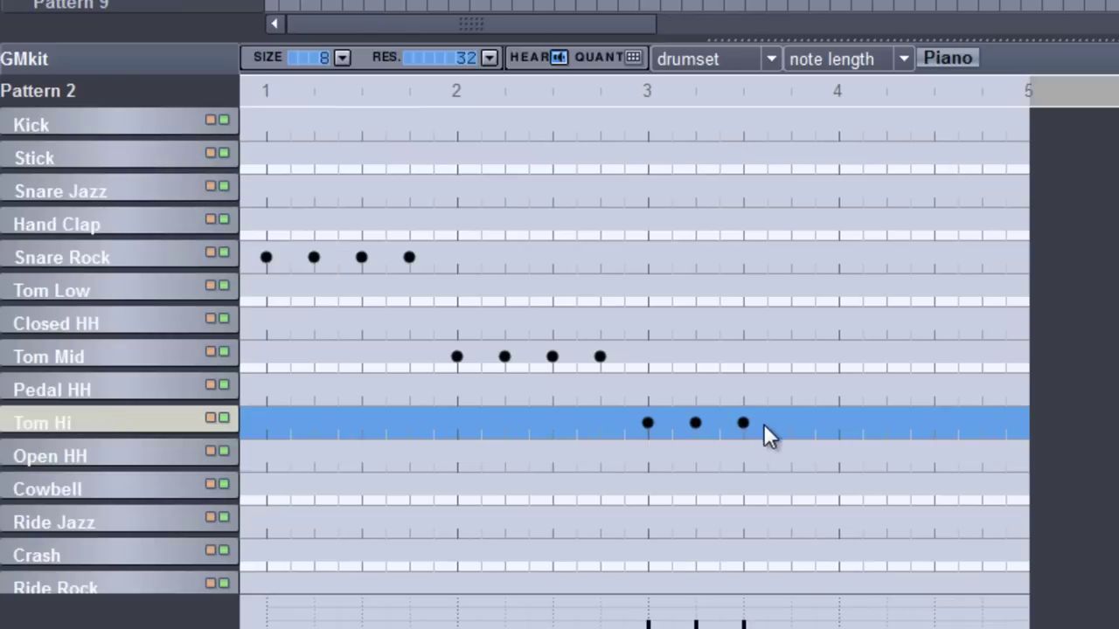
Step: Finish the Tom Hi run in Pattern 2 with a fourth note at beat 3.75 and add a Crash note at beat 4.5
click(790, 423)
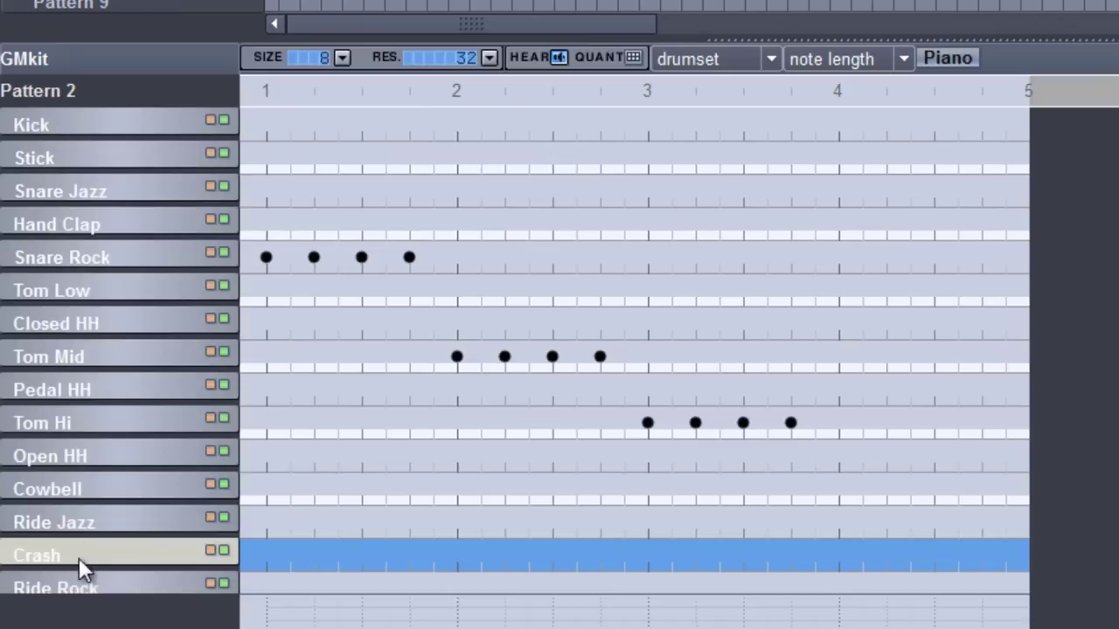
click(926, 568)
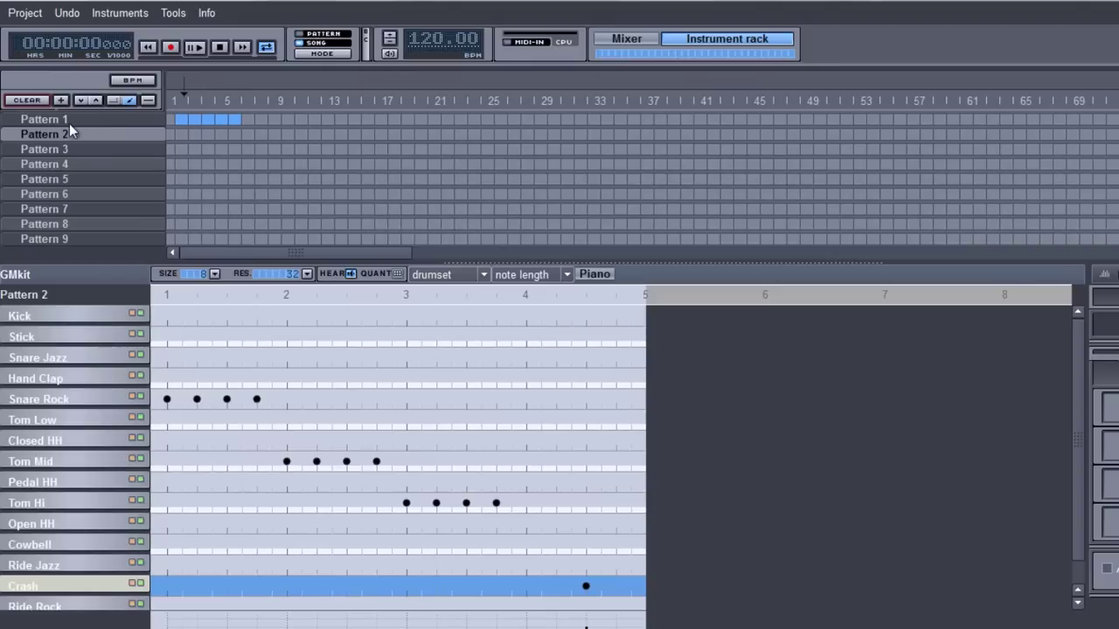
click(79, 117)
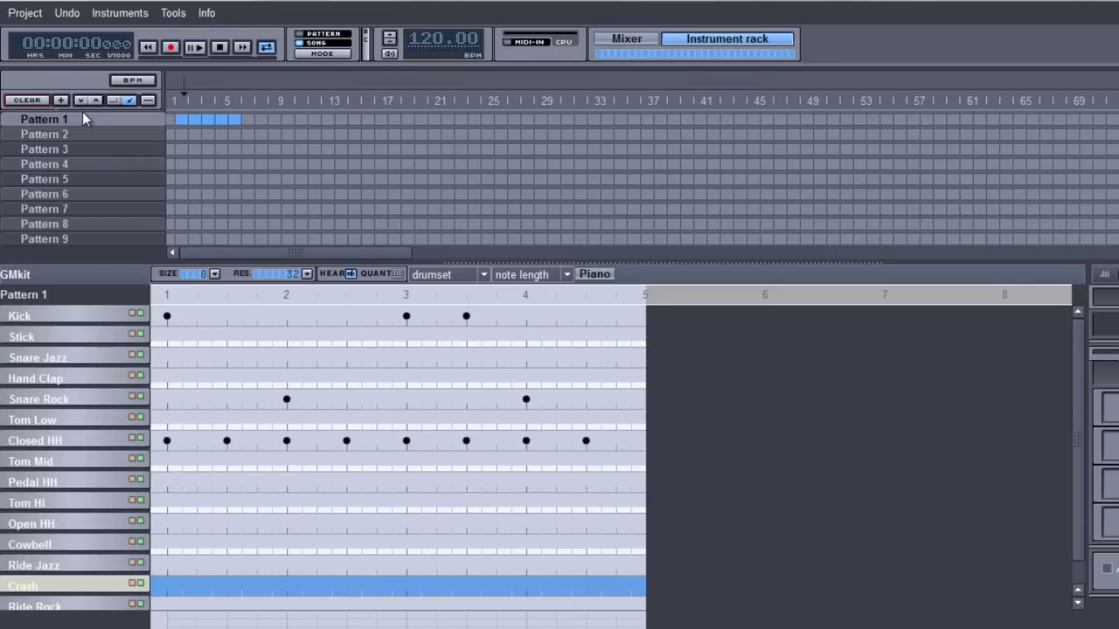
click(68, 133)
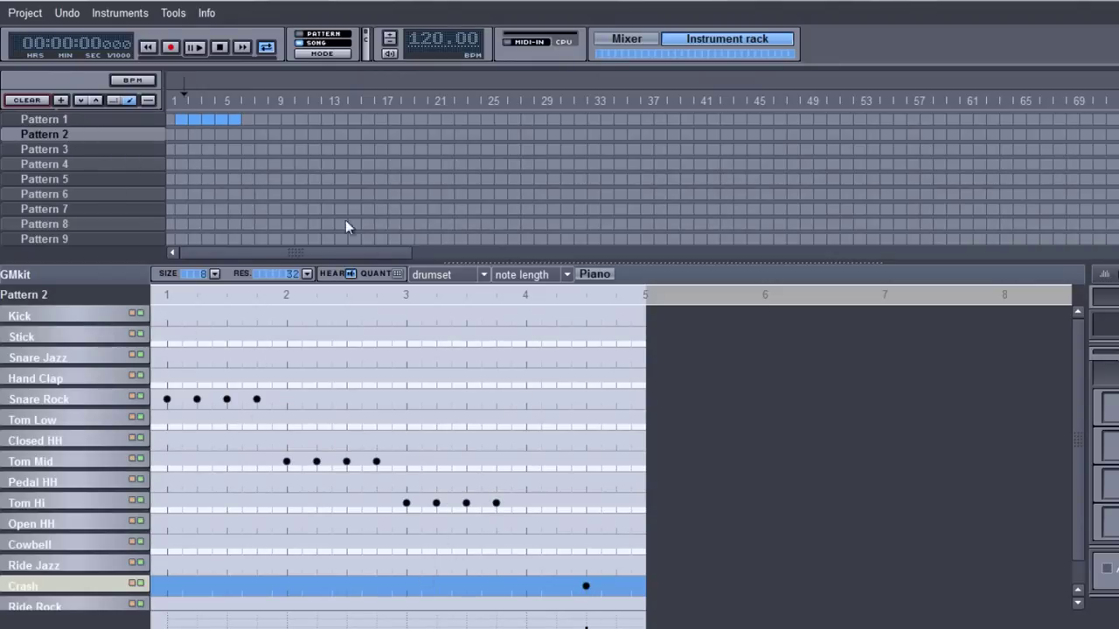
Step: Place Pattern 2 on bar 6 of the sequence and move its Crash note to beat 4.25 during song playback
click(247, 135)
click(196, 50)
click(556, 585)
click(586, 585)
Step: Rearrange the sequence to Pattern 1 on bars 1 to 3 and Pattern 2 on bar 4, and play the song
click(245, 132)
click(220, 48)
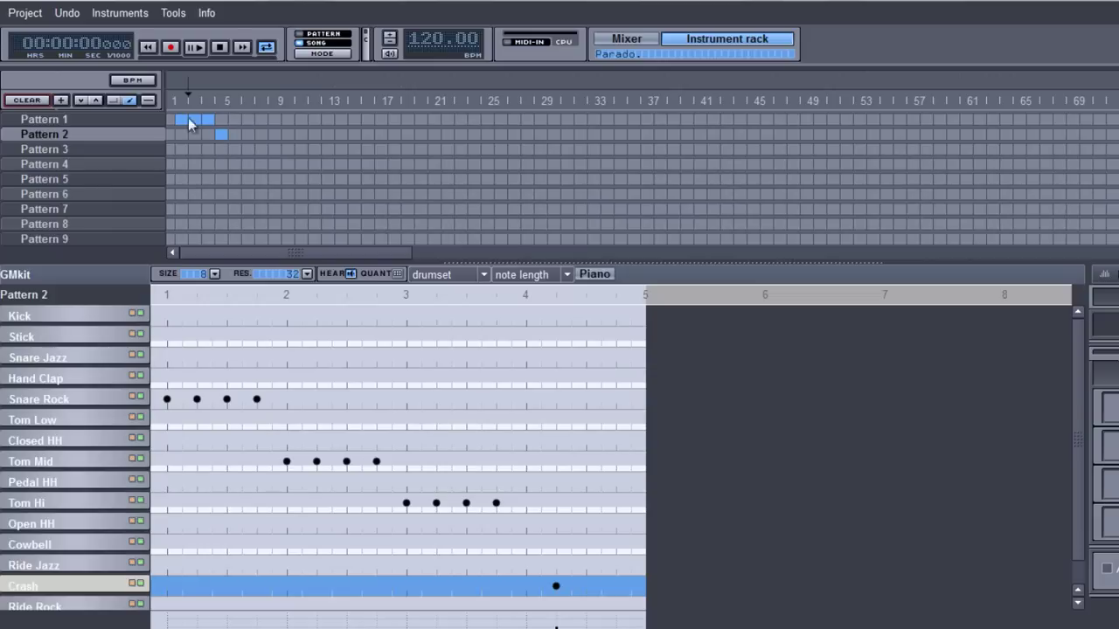
click(194, 48)
click(220, 47)
Step: Audition the drum kit's instruments one by one, from Ride Rock up to Kick
click(33, 605)
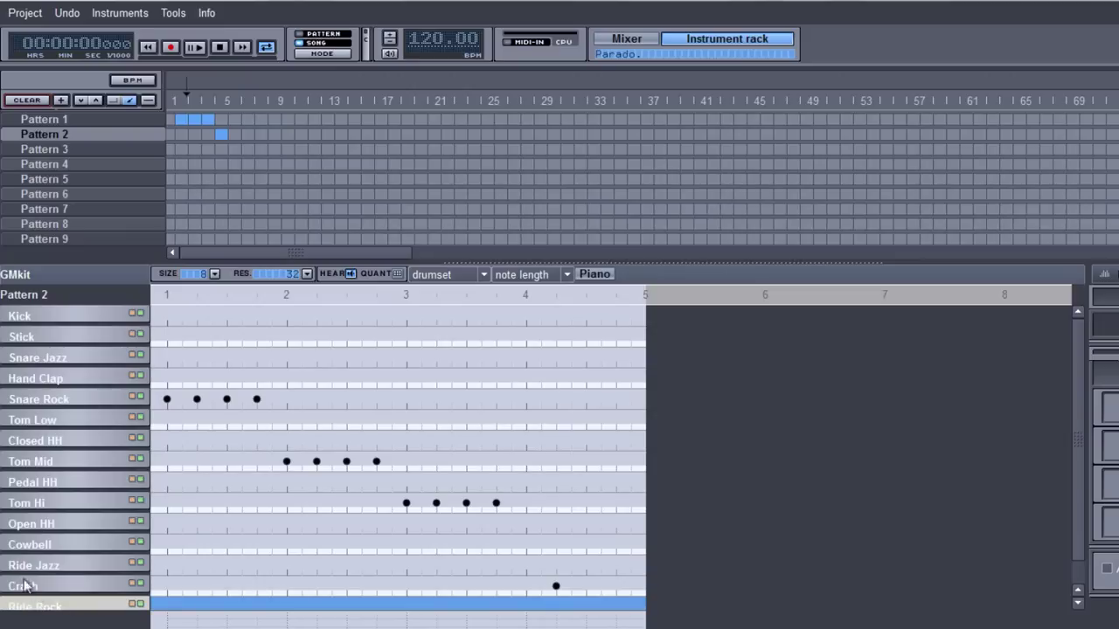
click(25, 568)
click(37, 545)
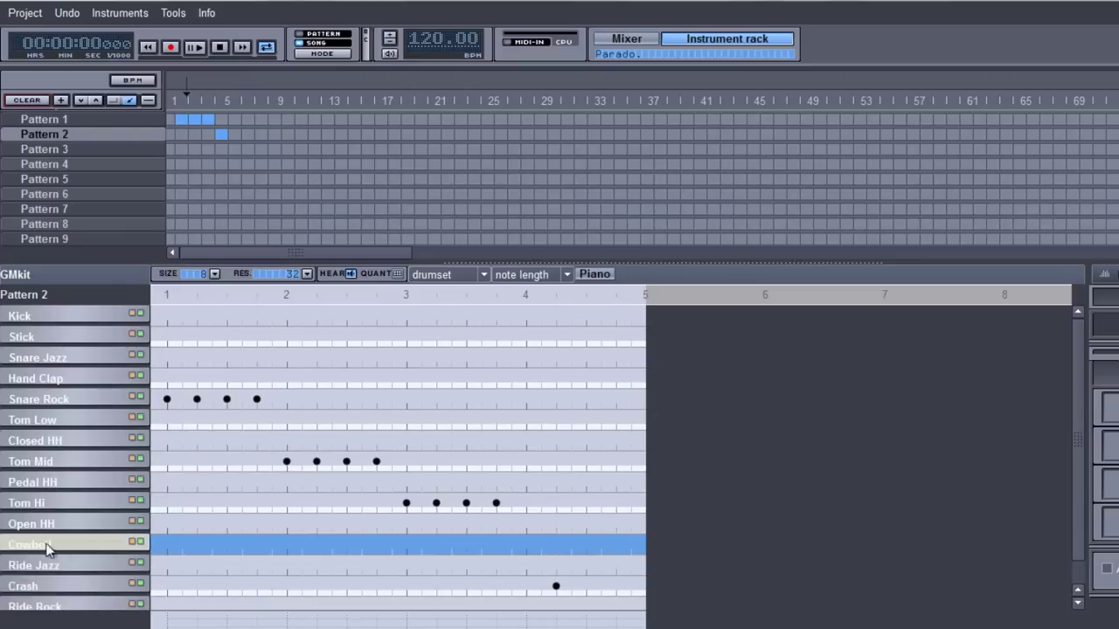
click(36, 521)
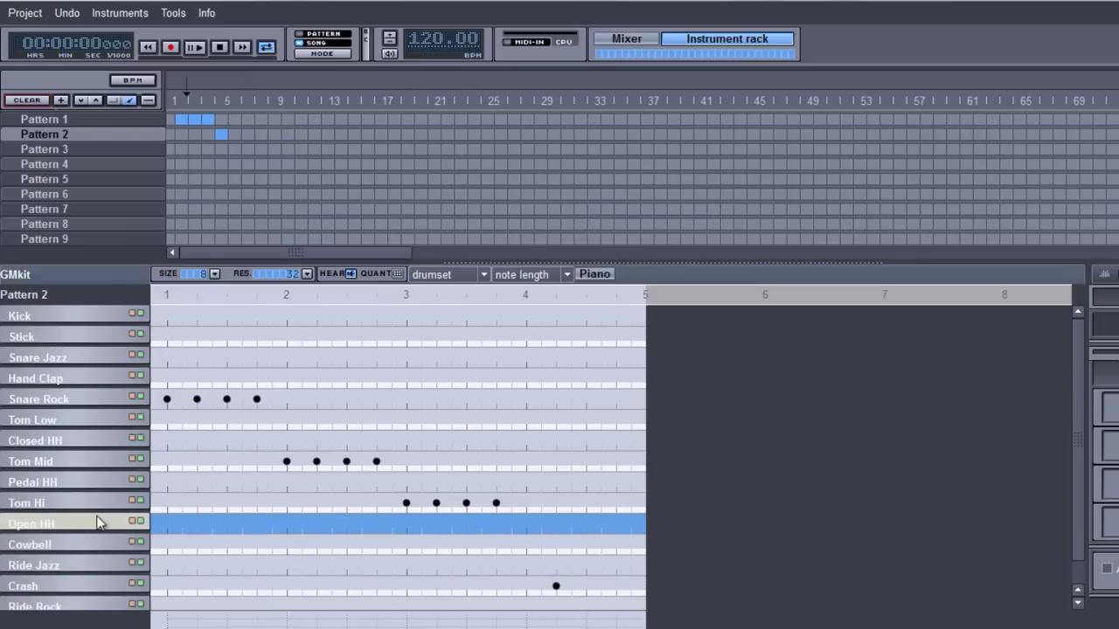
click(36, 503)
click(35, 482)
click(36, 462)
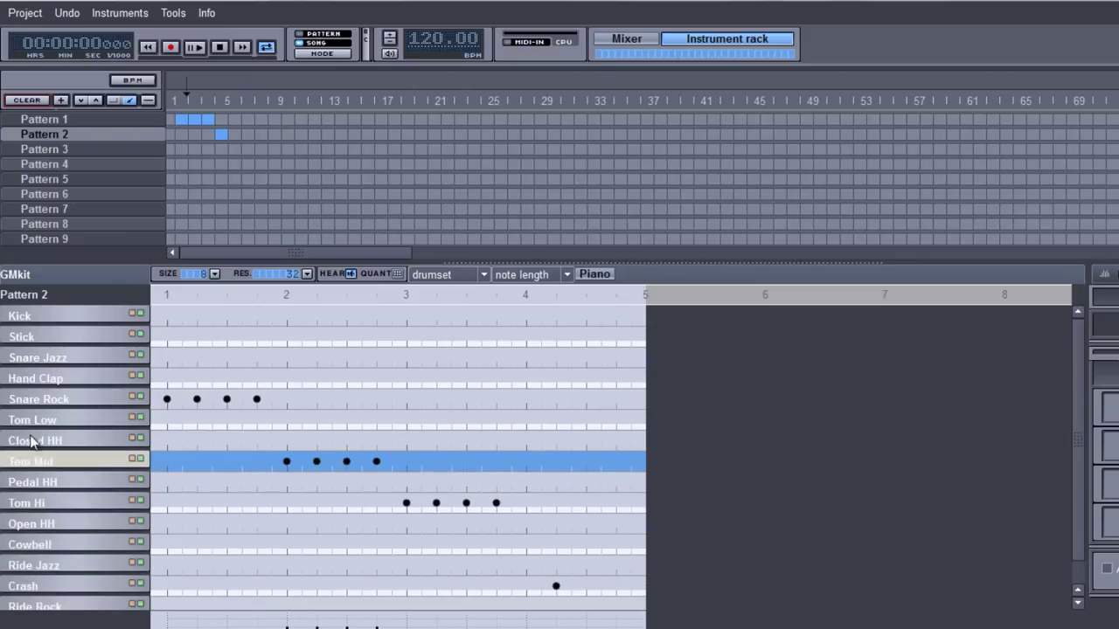
click(36, 441)
click(36, 419)
click(37, 398)
click(35, 375)
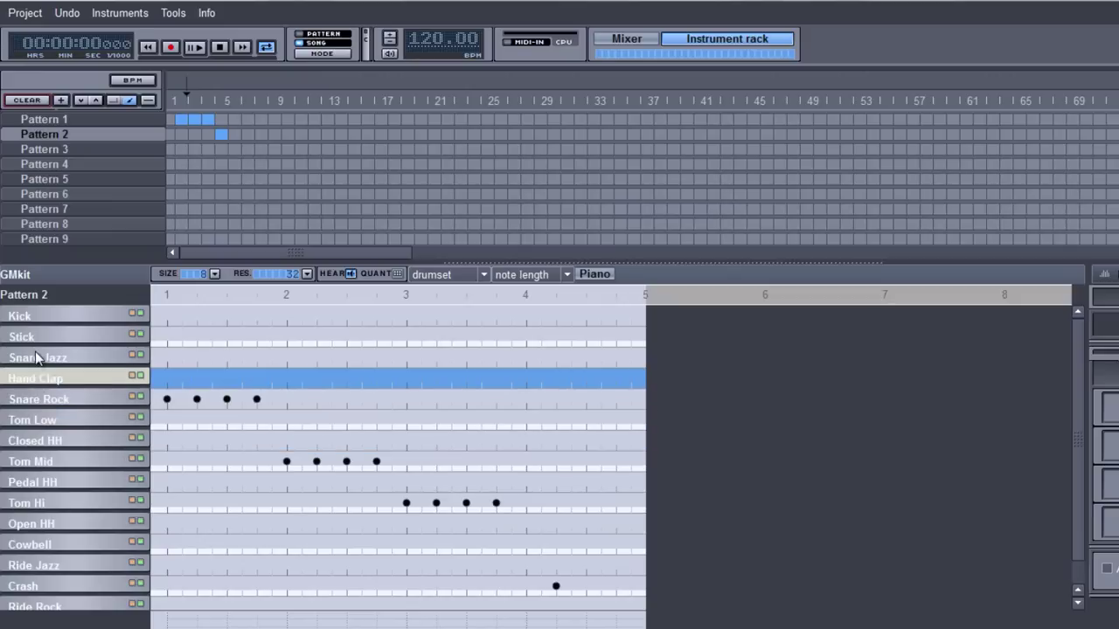
click(33, 353)
click(29, 329)
click(33, 317)
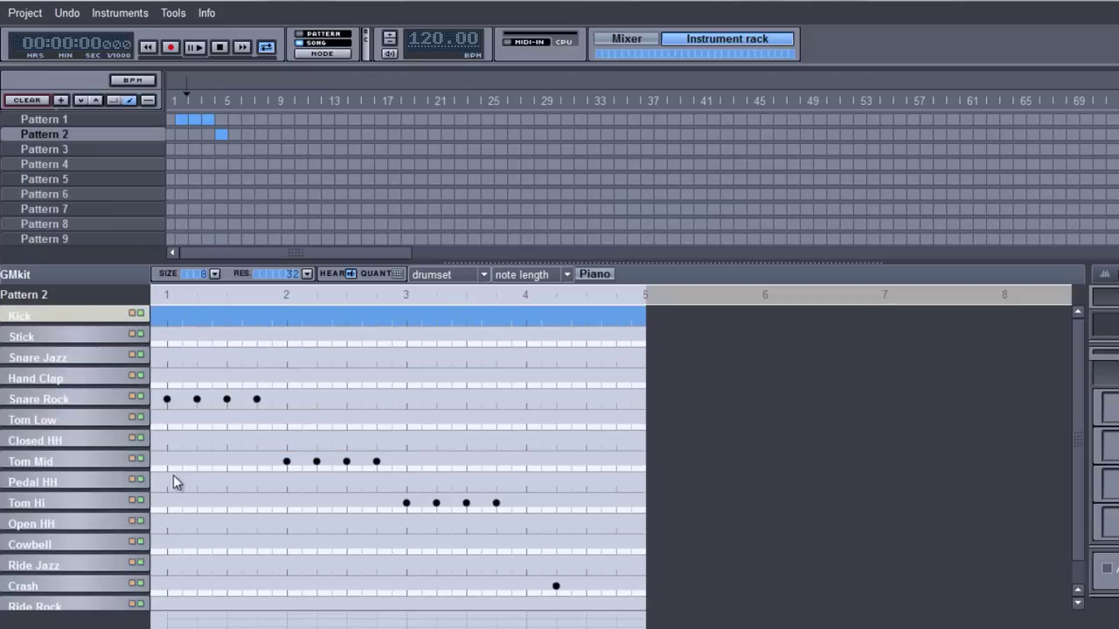
Step: Look through Patterns 3 to 6 and compare them with the notes in Patterns 1 and 2
click(76, 150)
click(77, 164)
click(73, 180)
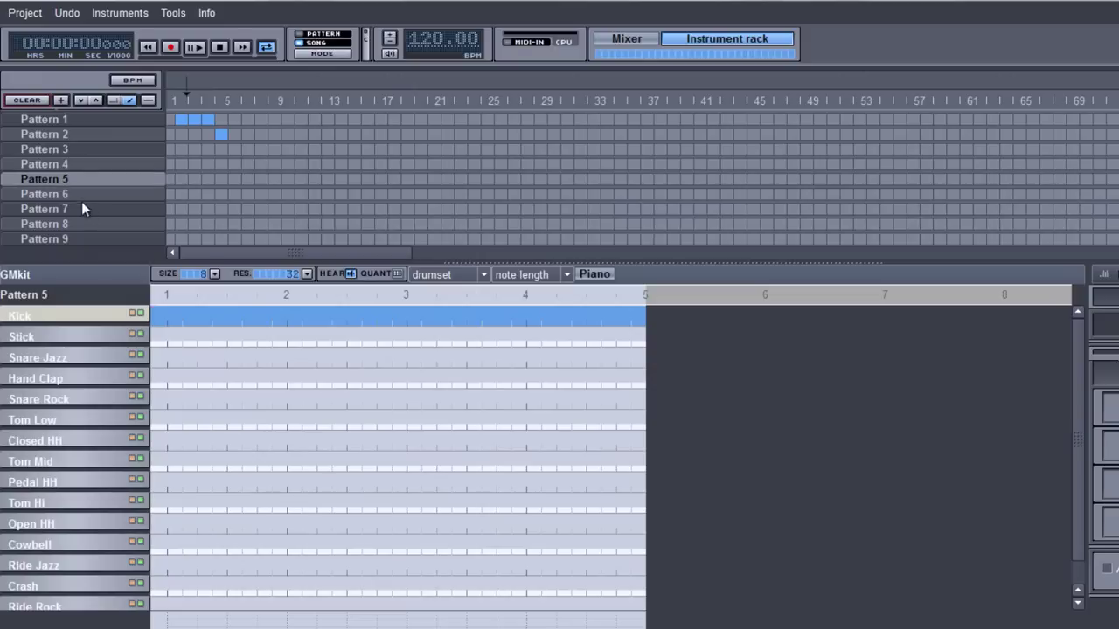
click(75, 194)
click(77, 163)
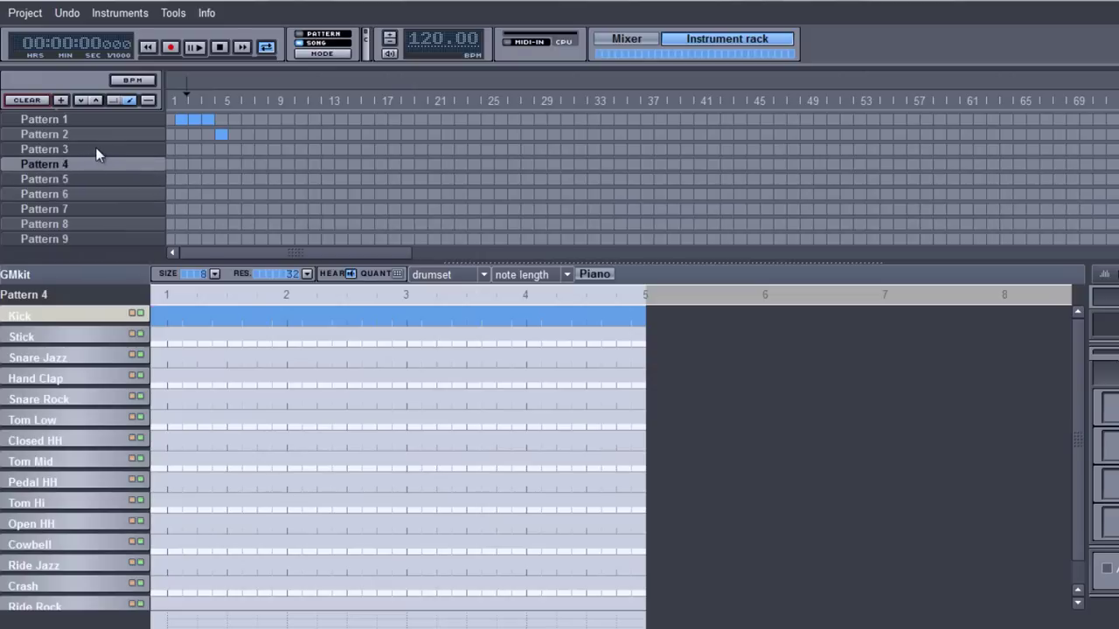
click(85, 151)
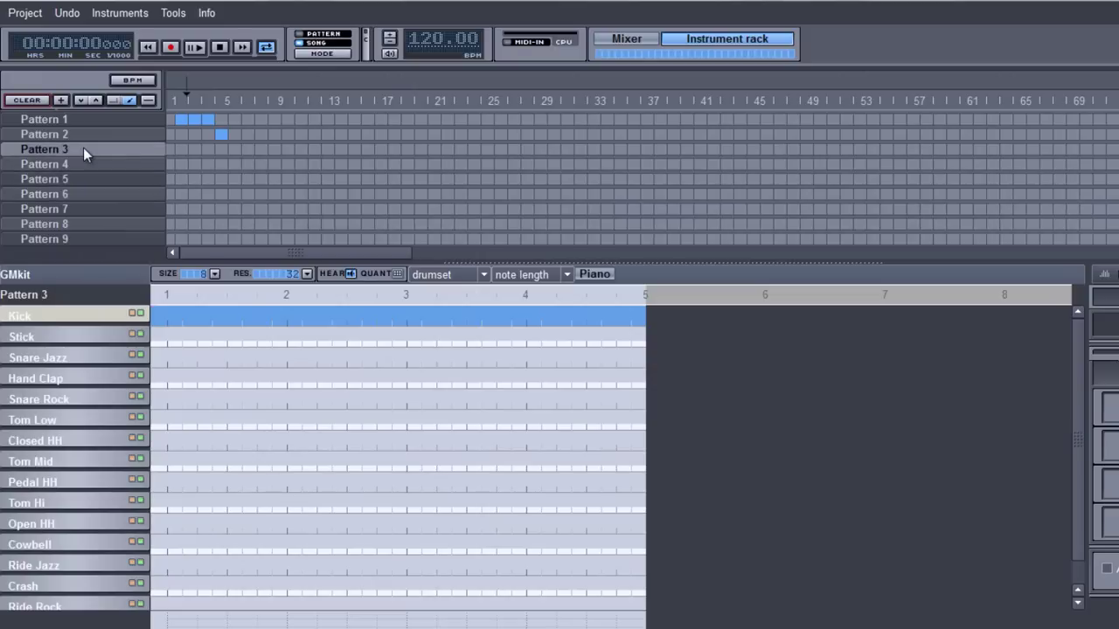
click(85, 121)
click(98, 133)
click(95, 120)
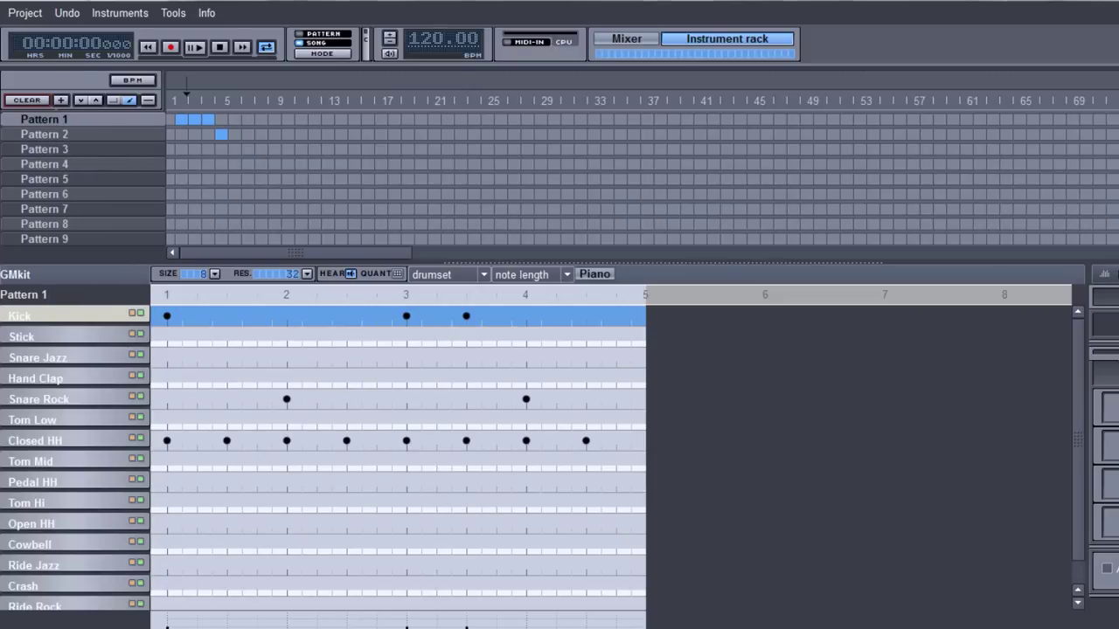
Step: Open the song bobby.h2song from the Hydrogen folder, discarding the current song's unsaved changes
click(25, 14)
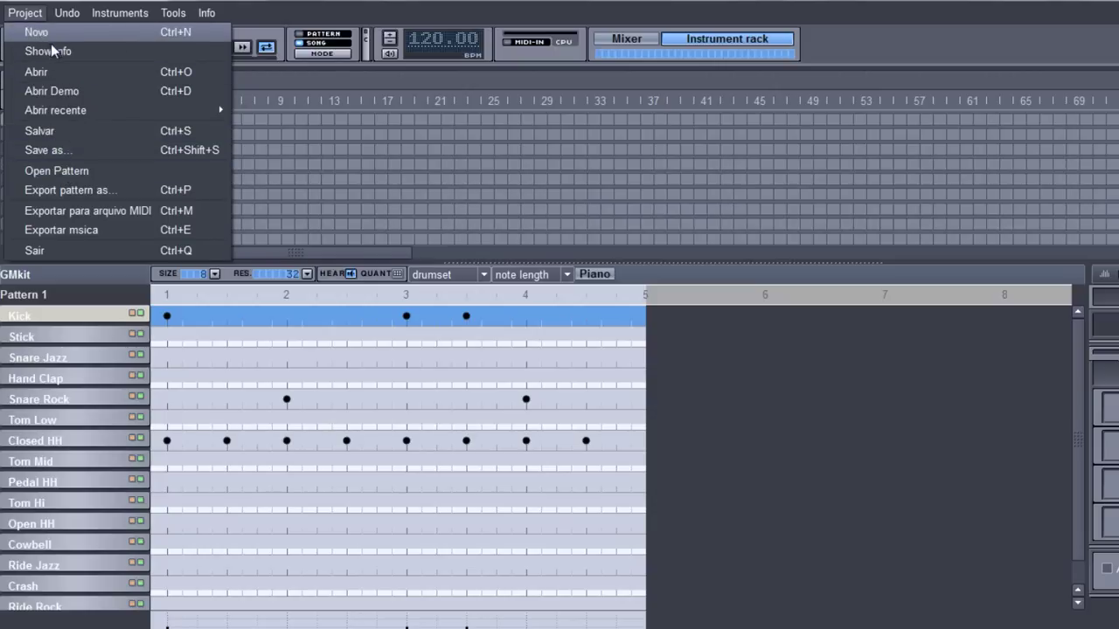
click(91, 78)
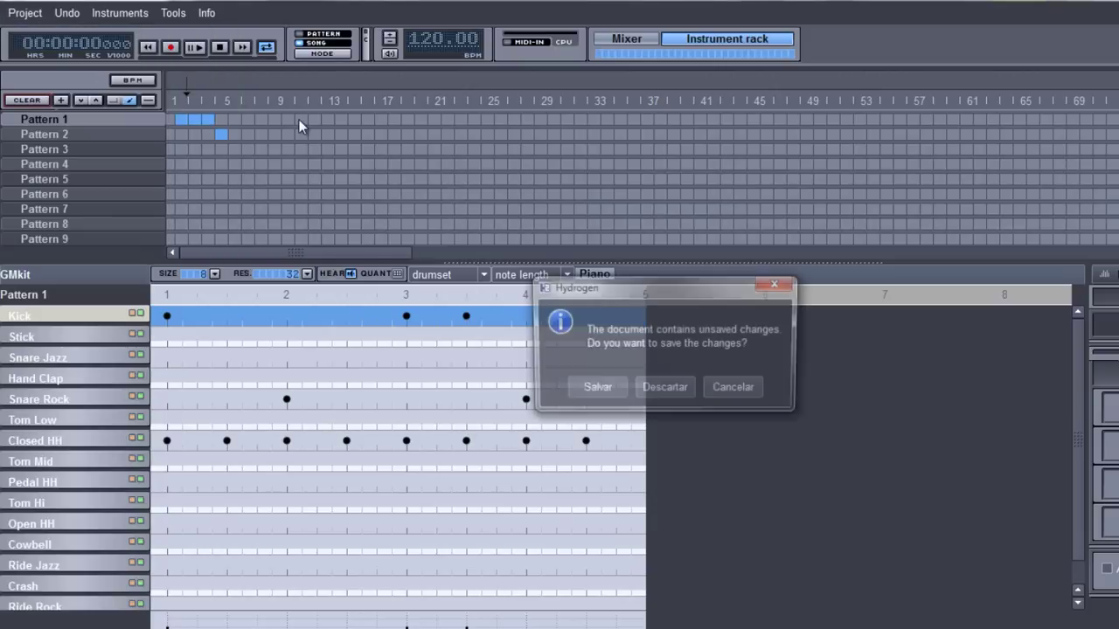
click(673, 392)
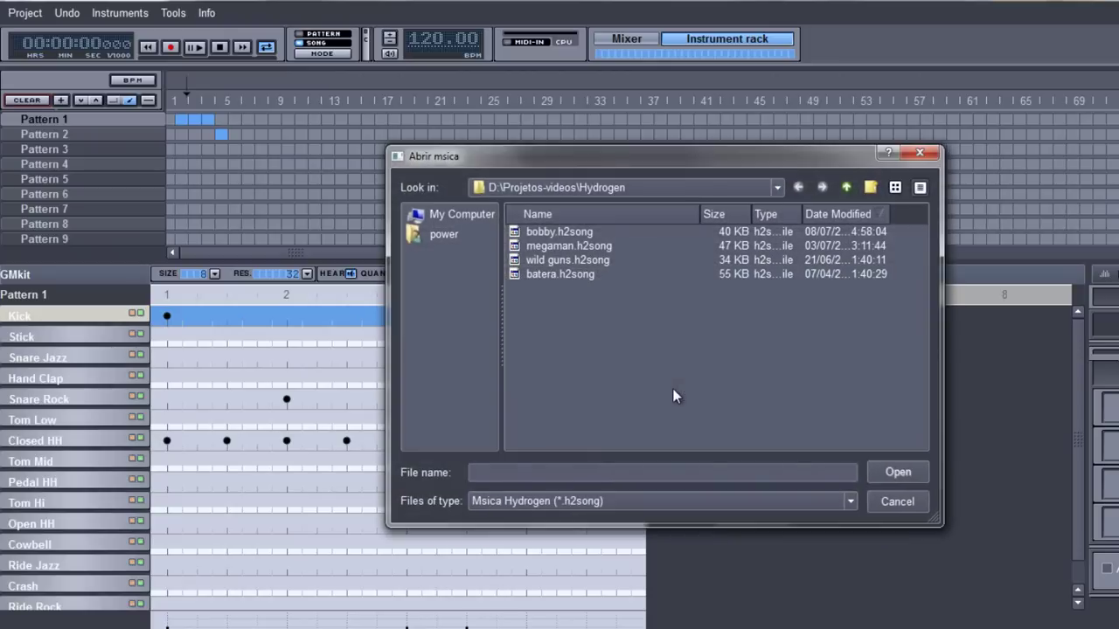
click(575, 231)
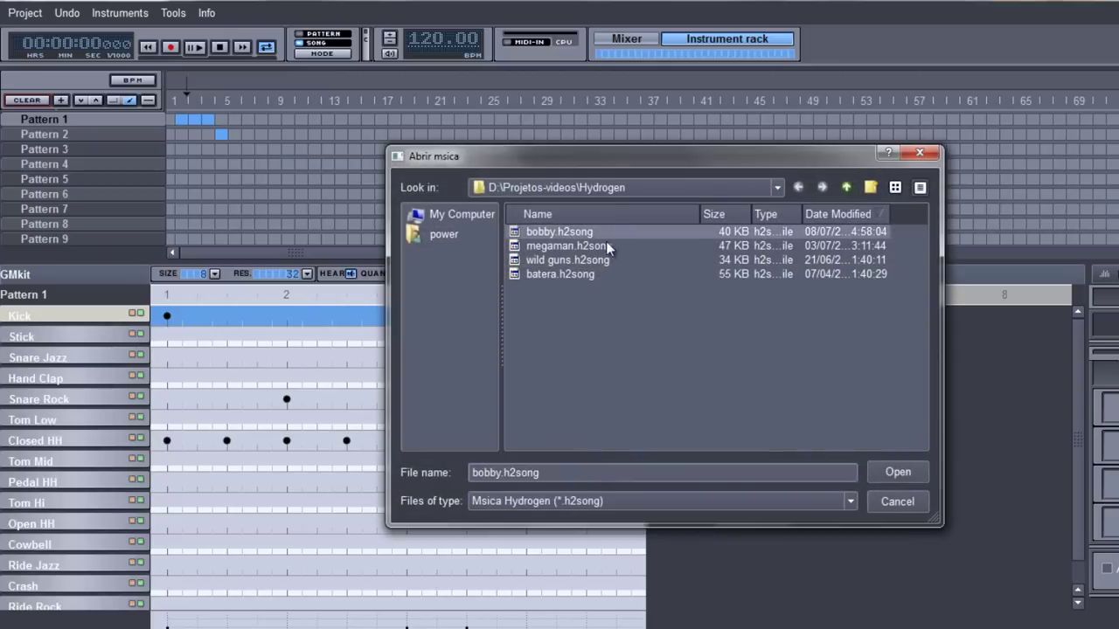
click(587, 248)
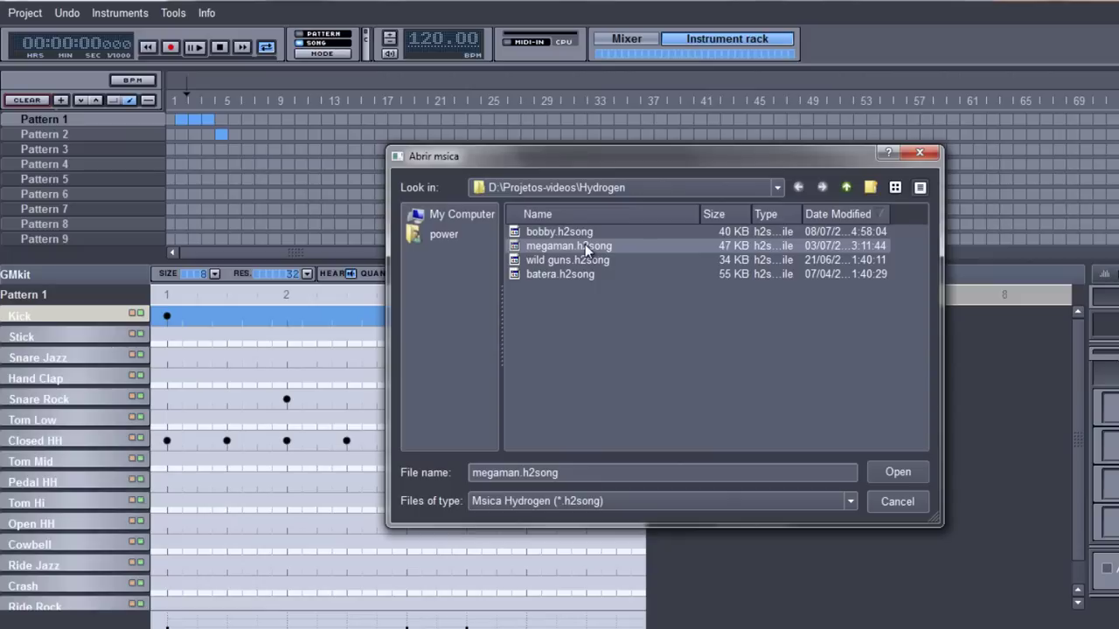
drag(521, 164, 431, 114)
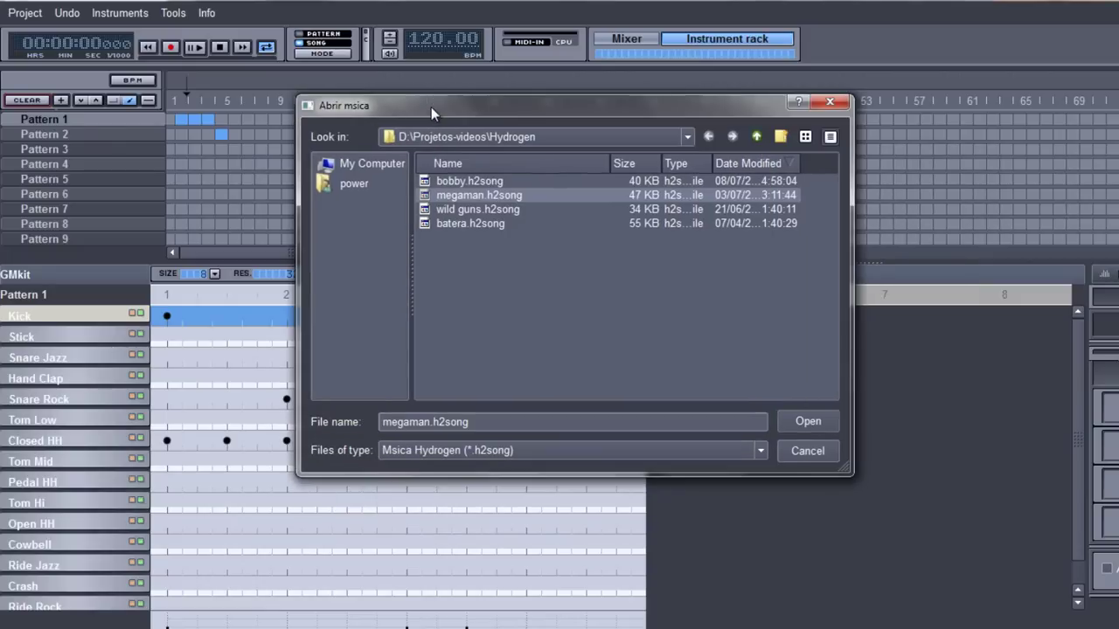
click(462, 181)
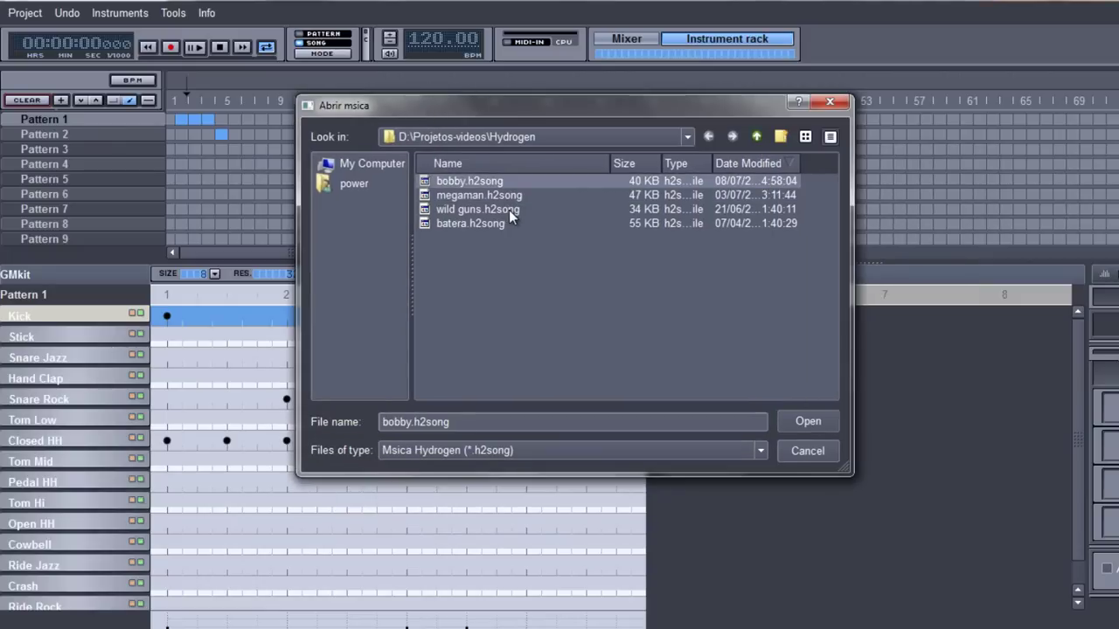
click(457, 195)
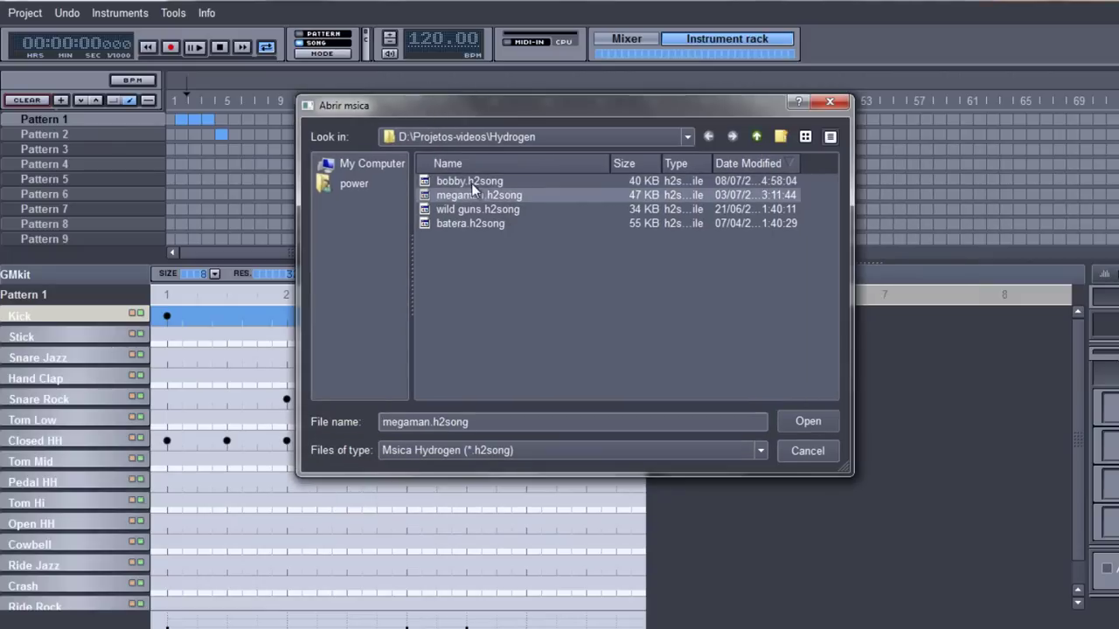
click(471, 184)
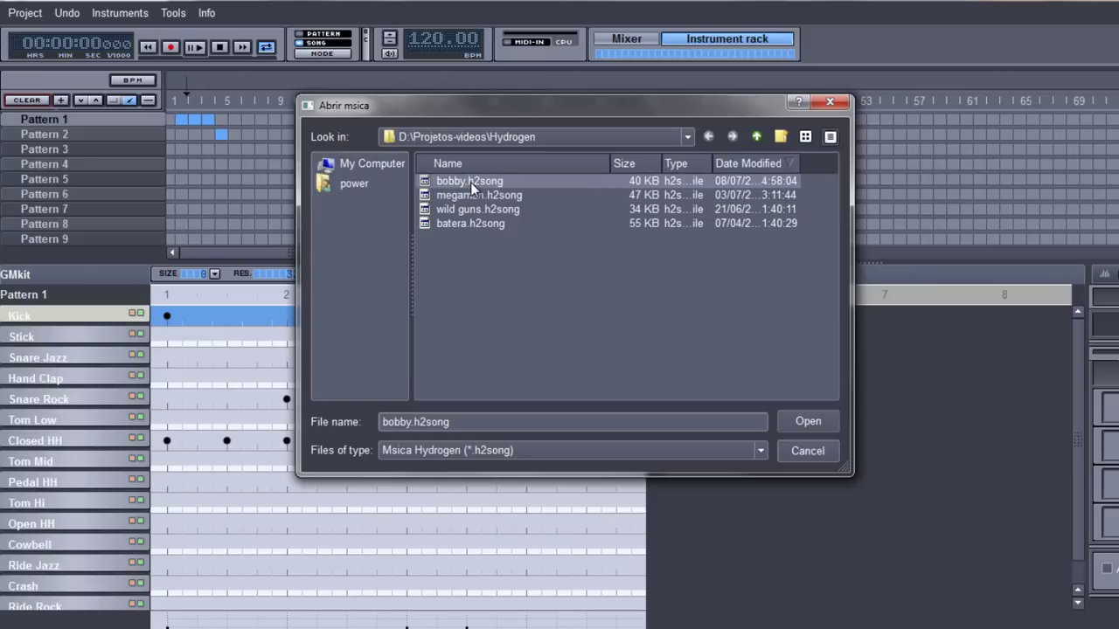
click(807, 423)
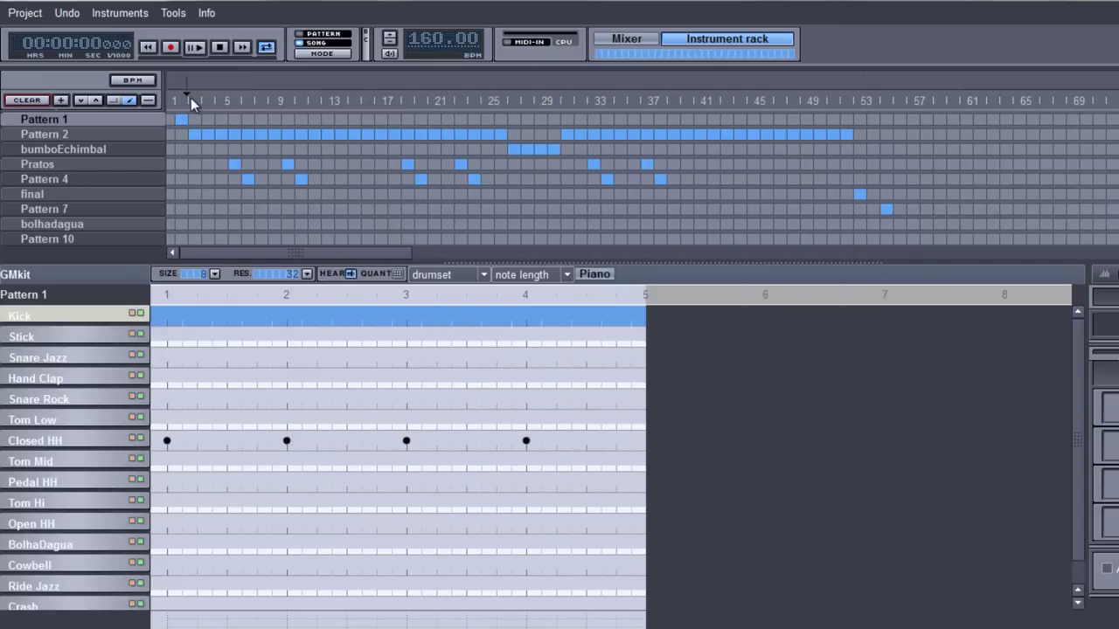
Step: Listen to the song from bar 5 and again from bar 25, stopping playback each time
click(236, 103)
key(space)
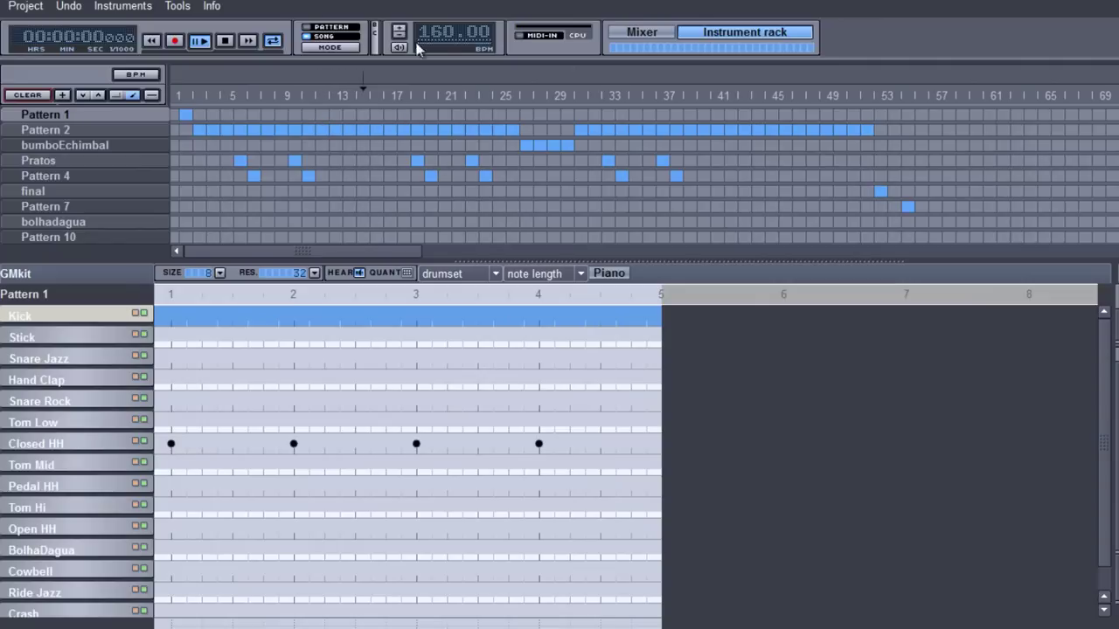
click(224, 40)
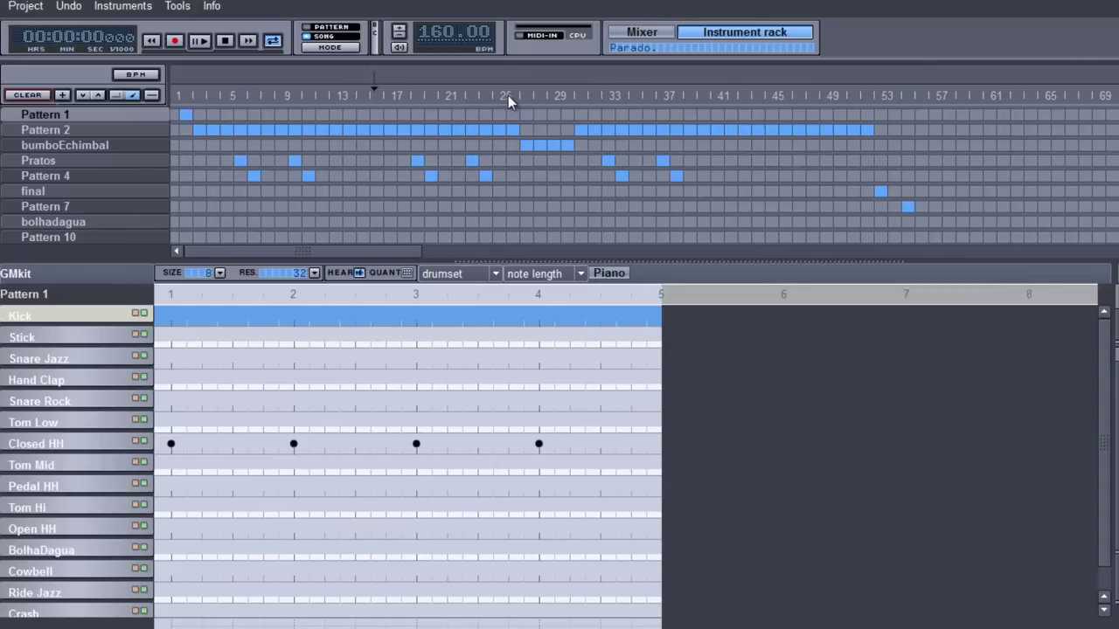
click(508, 95)
key(space)
click(224, 41)
Step: Switch to the Hydrogen folder, play the recording "O fantástico mundo de bobby" in Winamp, stop it and return to Hydrogen
mouse_move(201, 628)
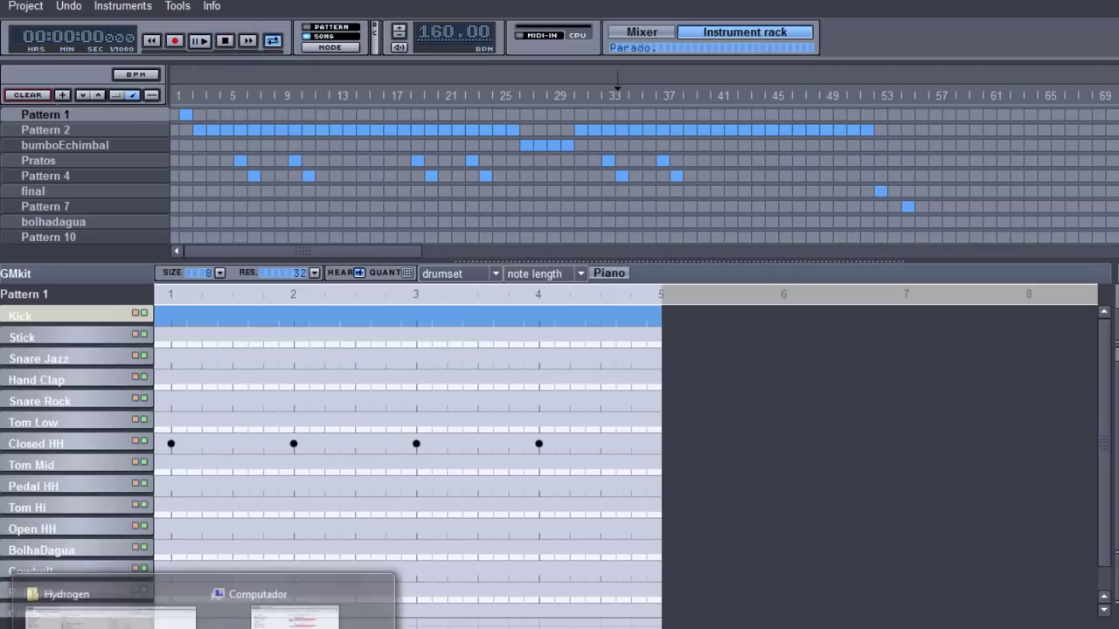
click(280, 608)
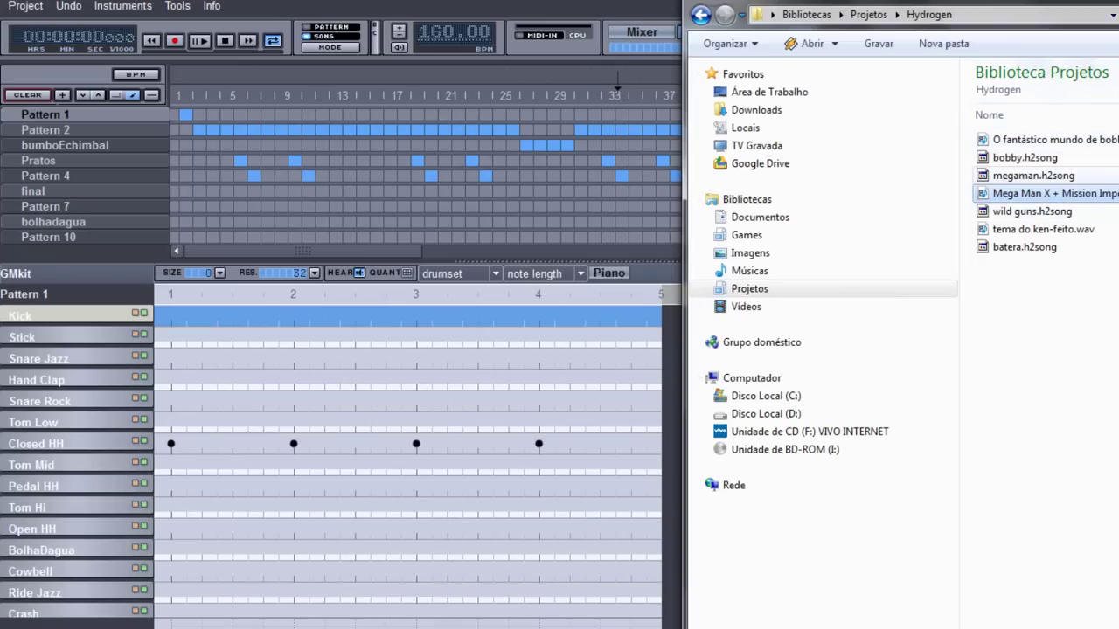
double_click(1040, 142)
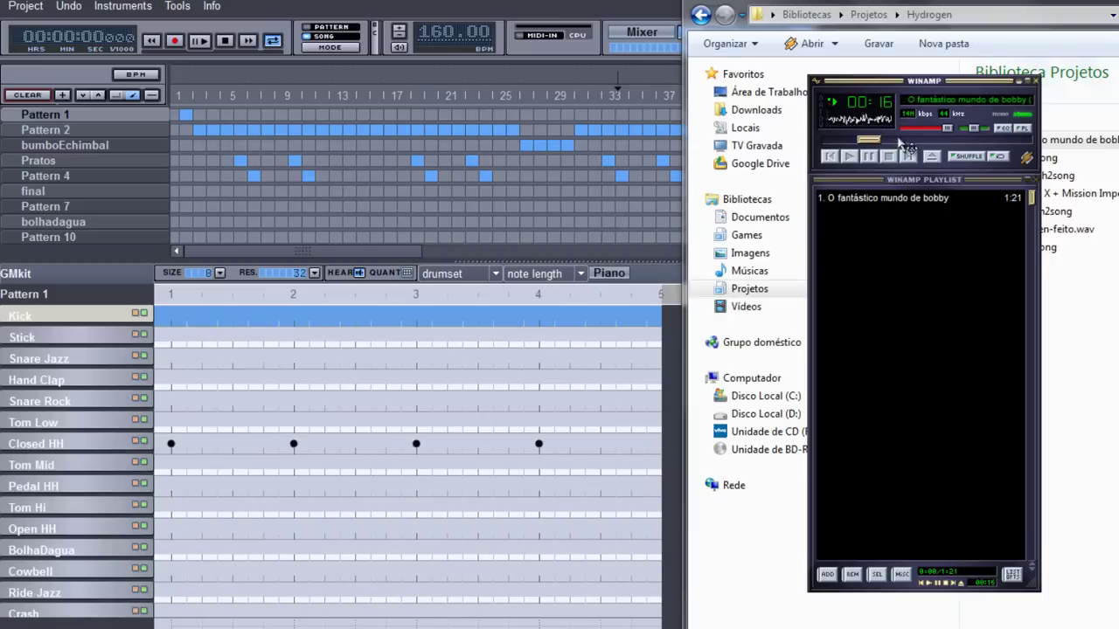
click(889, 155)
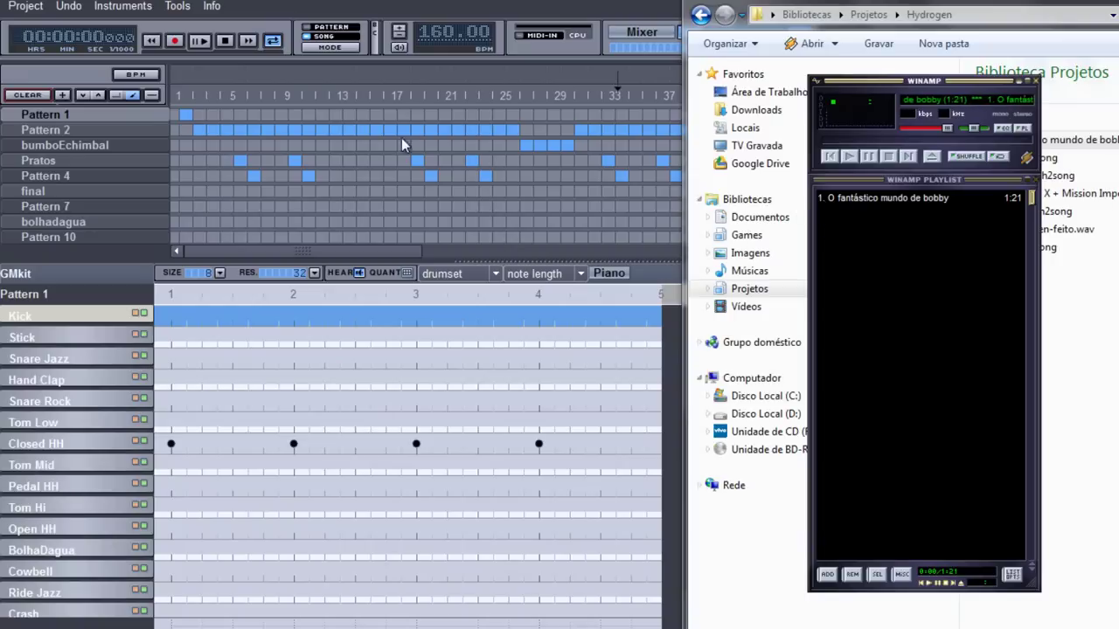
click(370, 170)
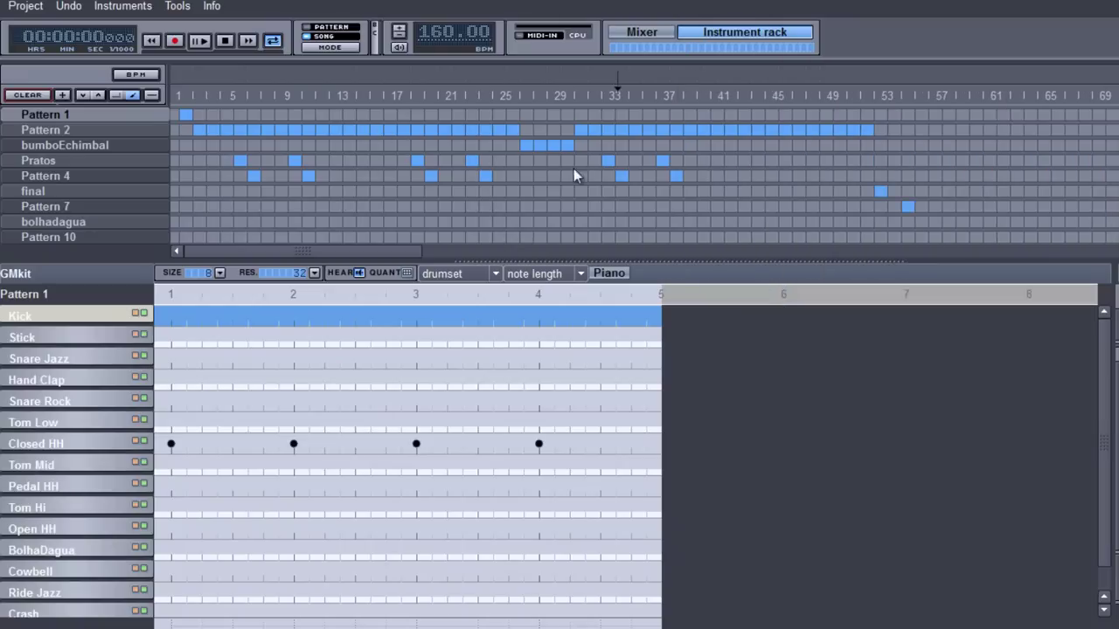
Step: Open the song wild guns.h2song from the Hydrogen project folder
click(26, 6)
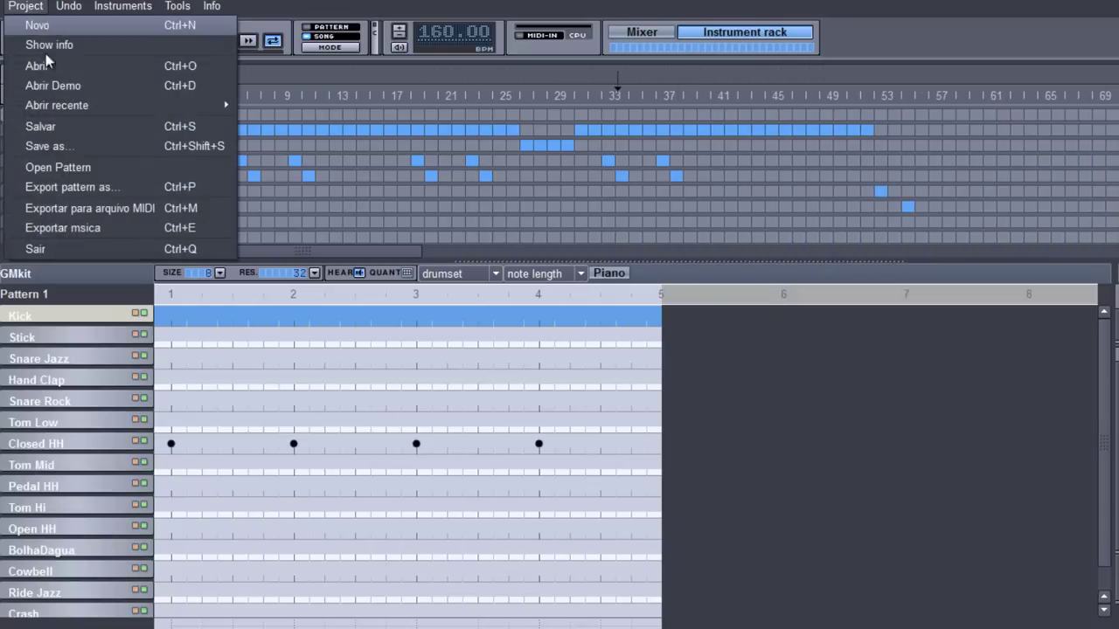
click(66, 66)
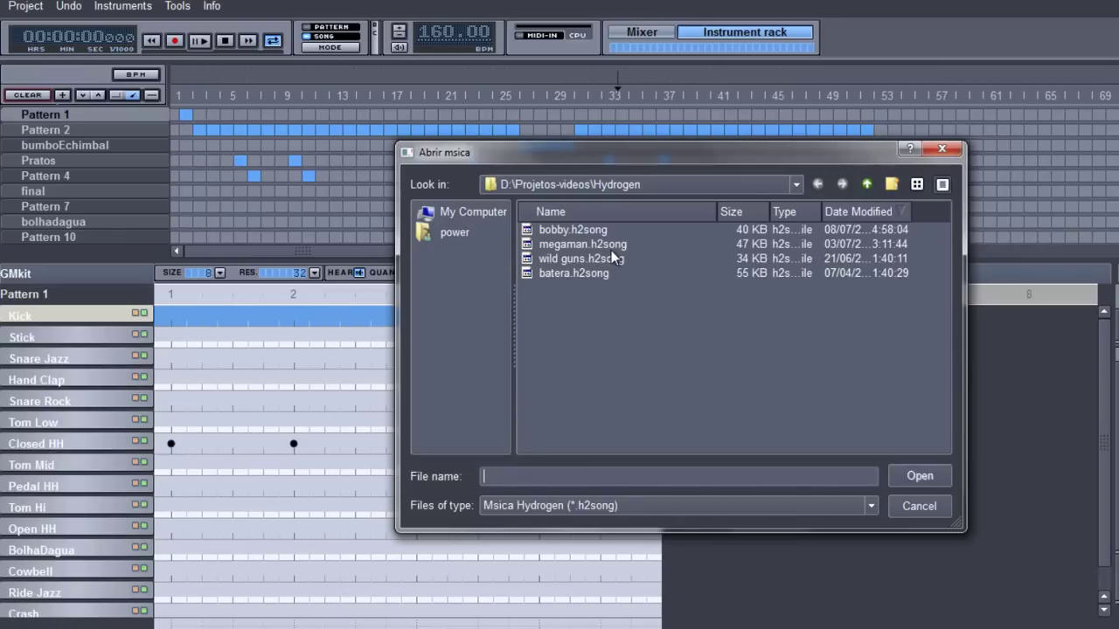
click(575, 259)
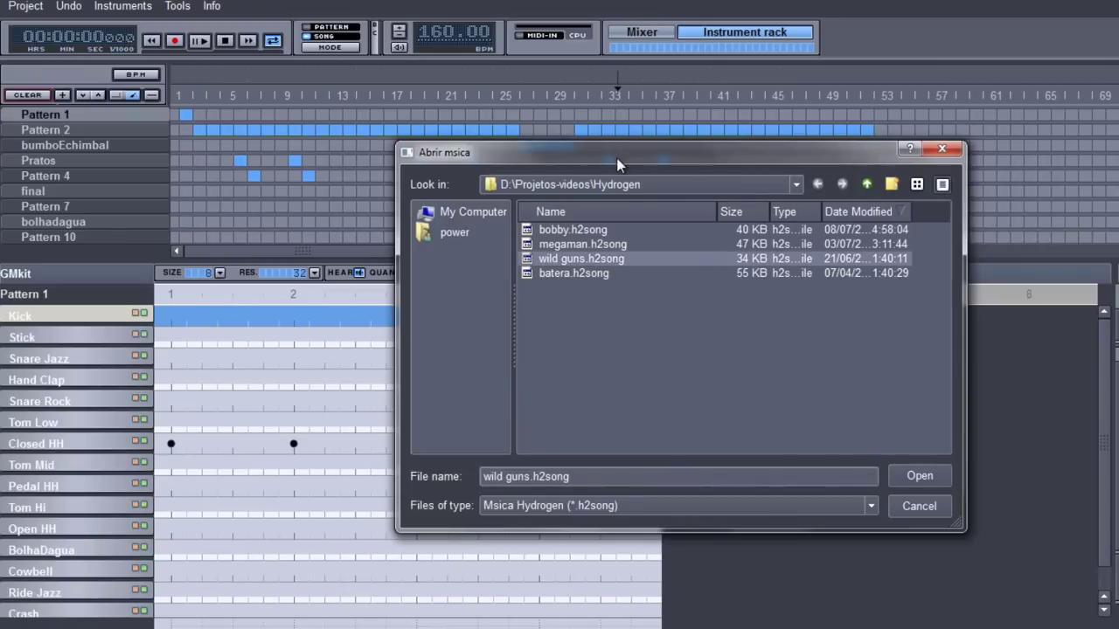
drag(503, 112, 488, 107)
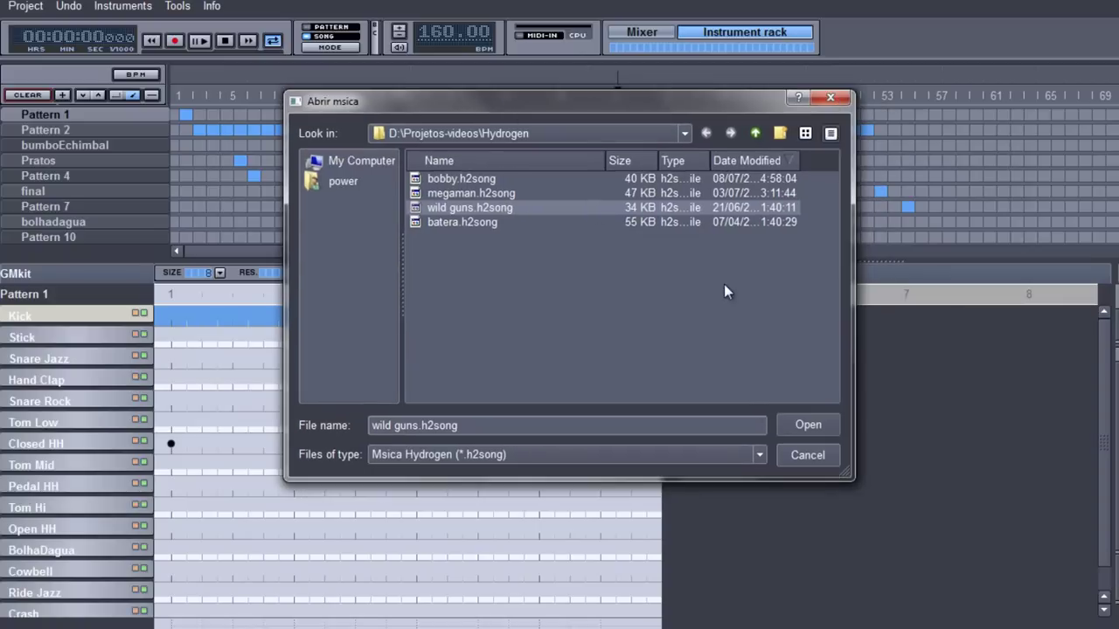
click(809, 425)
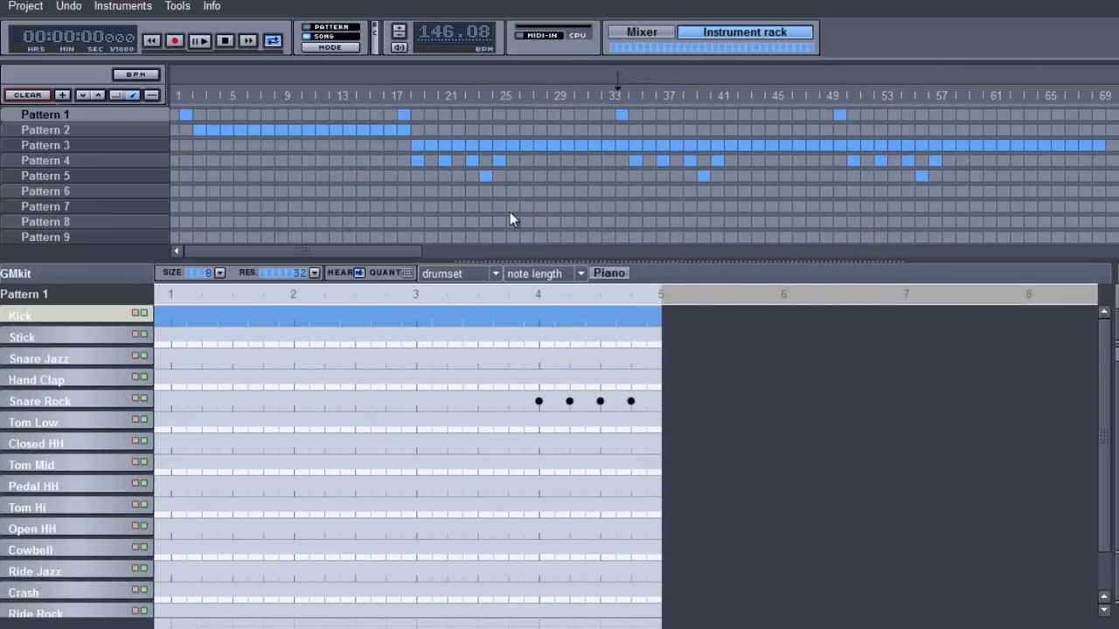
Step: Listen to the wild guns song from bar 1 and again from bar 17, stopping playback at the end
click(180, 94)
key(space)
click(399, 92)
click(224, 40)
Step: Switch to the Hydrogen folder to check for the recording tema do ken-feito.wav and return to Hydrogen
mouse_move(114, 617)
click(218, 612)
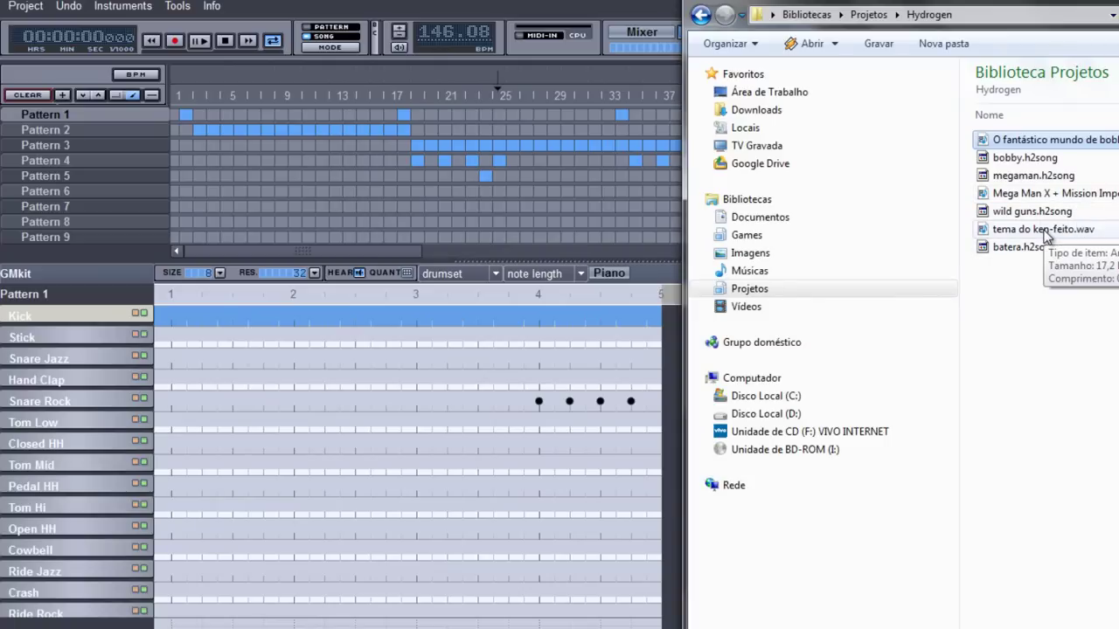
key(alt+Tab)
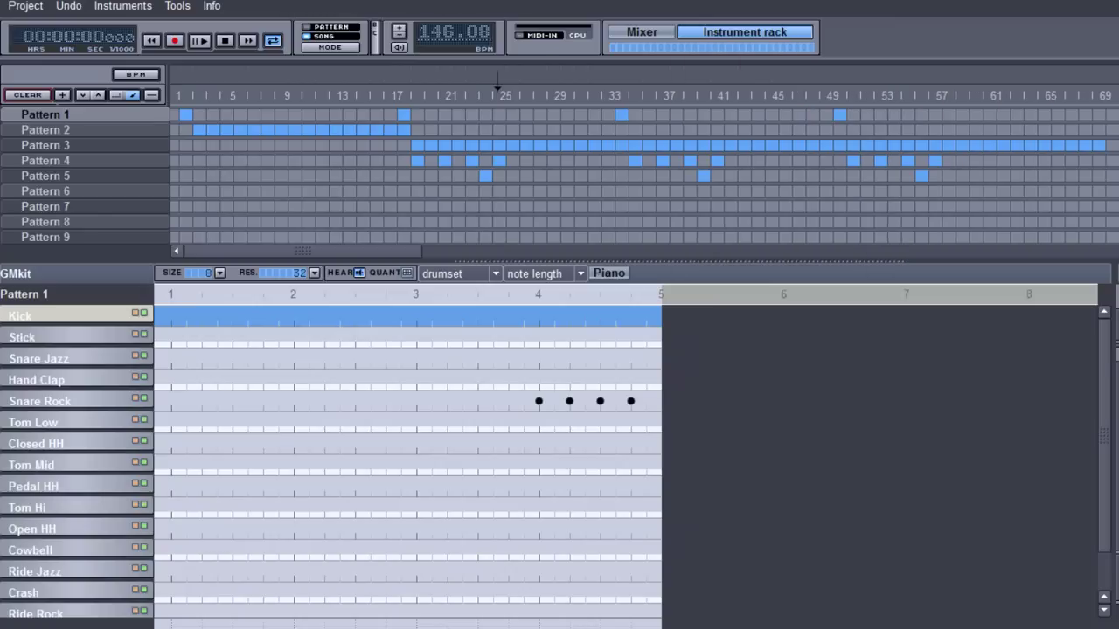
click(25, 6)
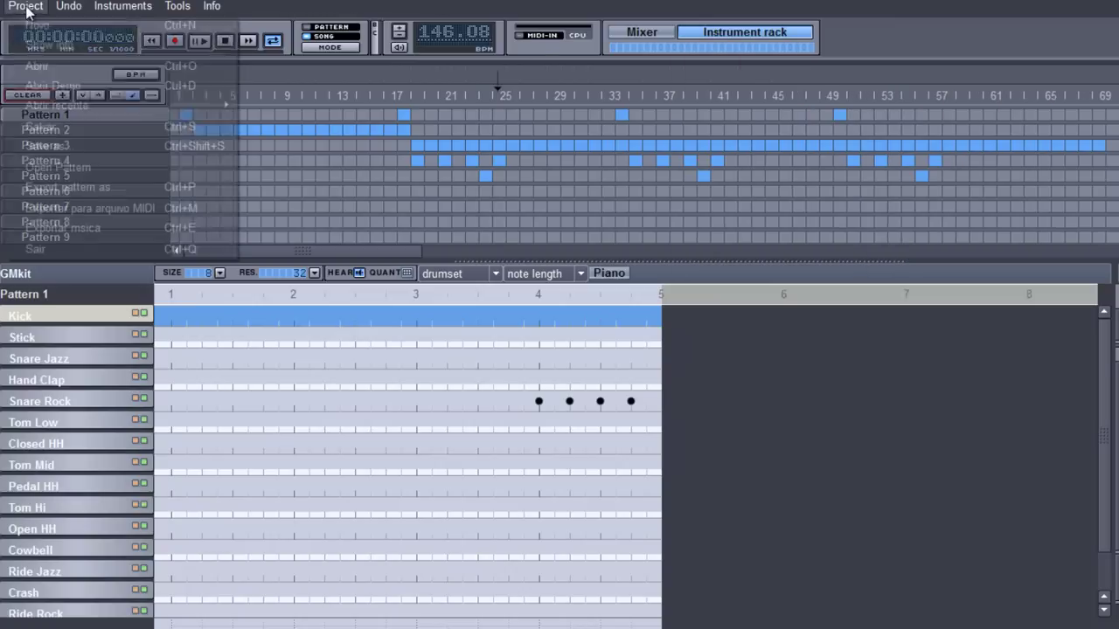
click(82, 86)
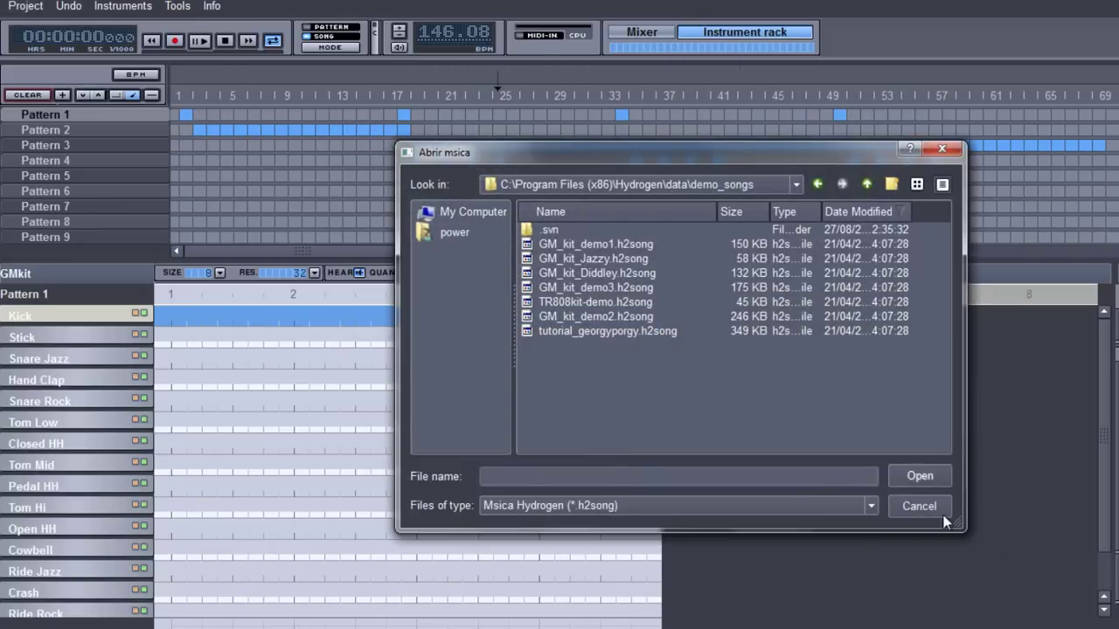
key(Escape)
Step: Open the song megaman.h2song from the Hydrogen project folder
click(25, 6)
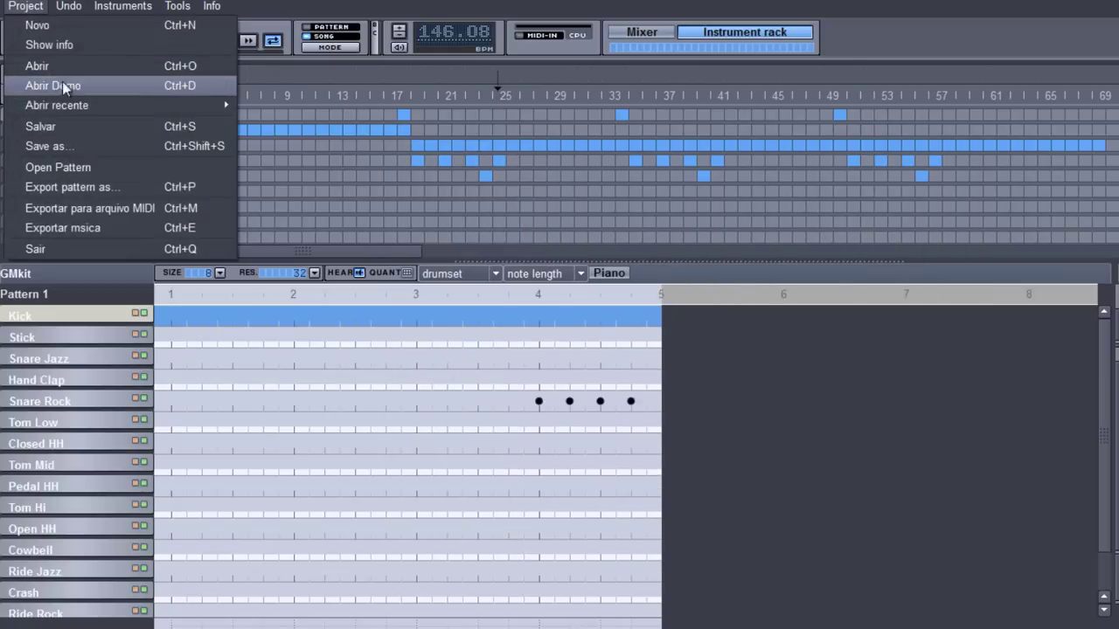
click(65, 67)
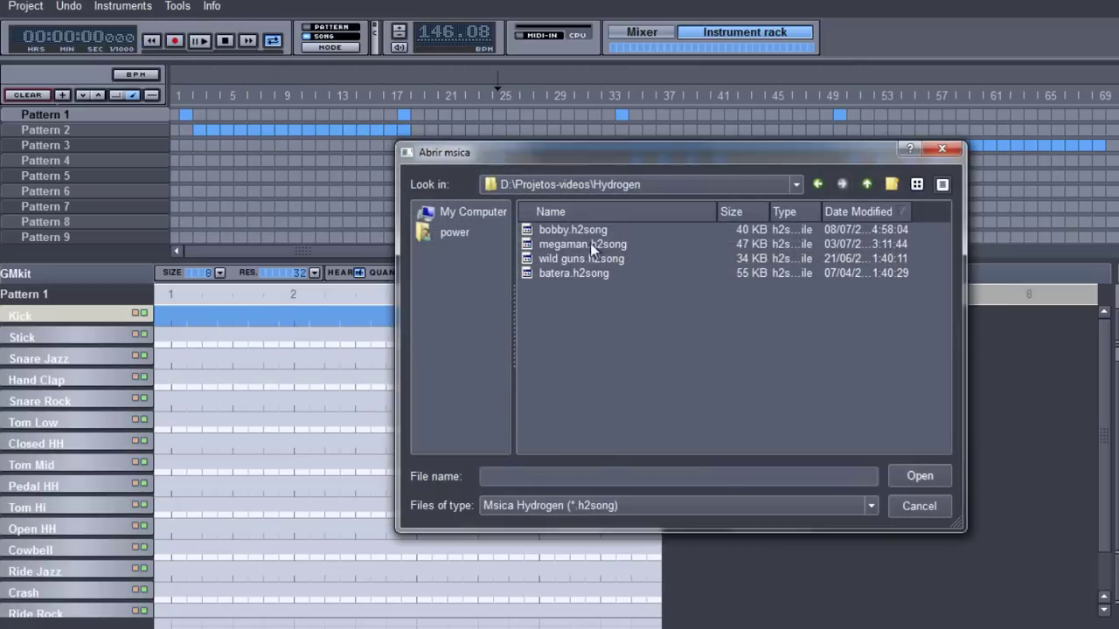
click(590, 245)
click(920, 475)
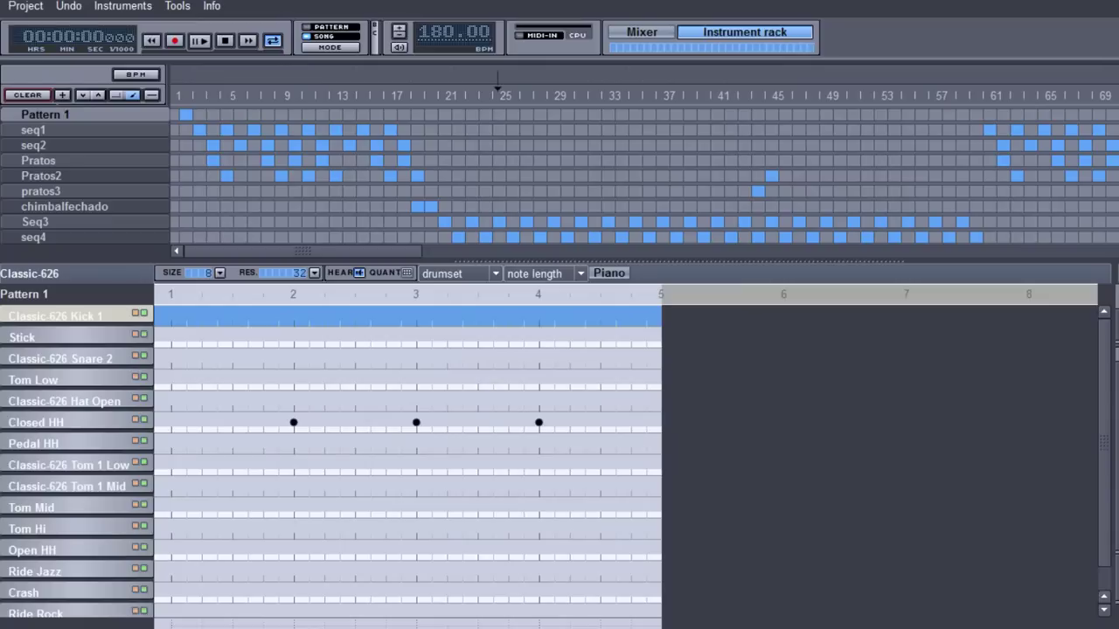
Step: Look over the megaman pattern sequence and listen to the song from bar 1, stopping playback at the end
scroll(560, 174, down, 1)
scroll(559, 175, up, 1)
click(179, 87)
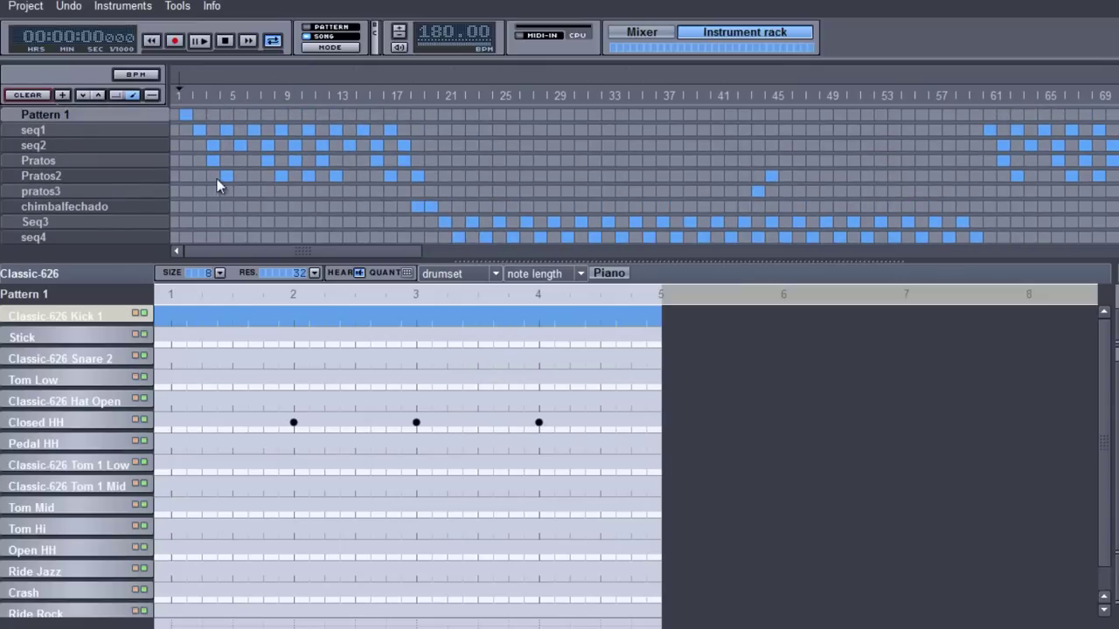
click(202, 41)
click(223, 41)
Step: View the name and category properties of the Pratos2 pattern and close them without changes
scroll(35, 201, down, 1)
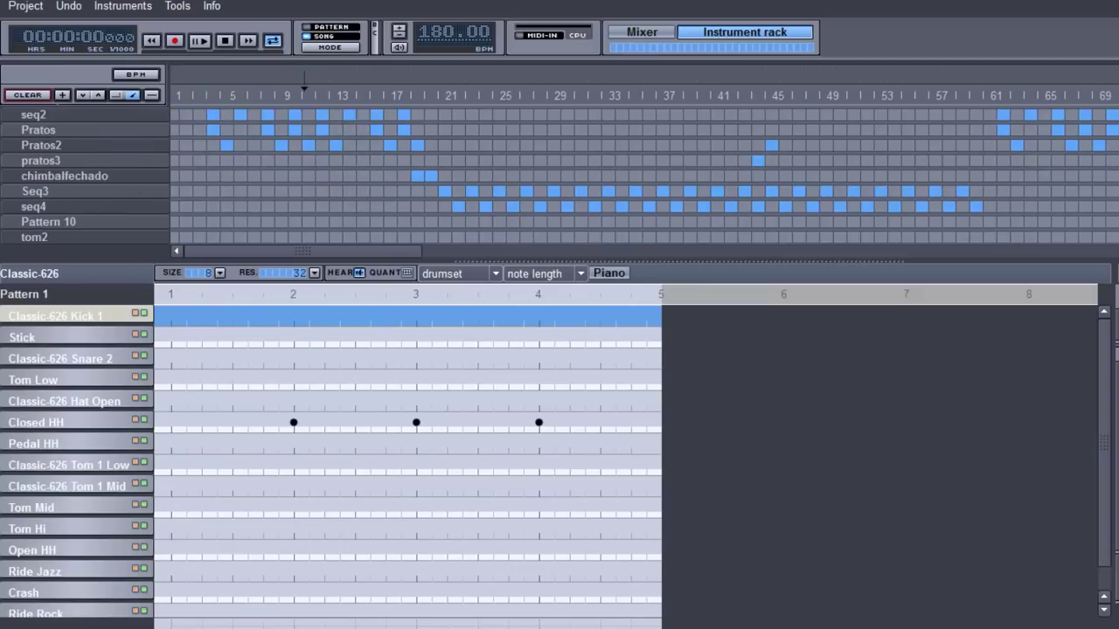
scroll(35, 201, up, 1)
right_click(29, 177)
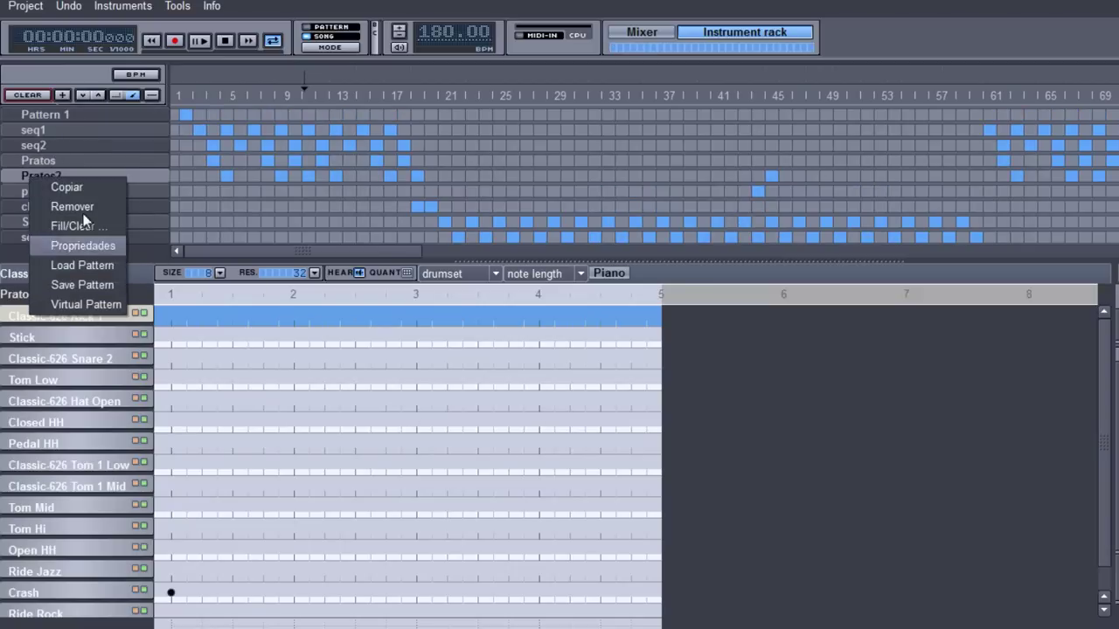
click(79, 247)
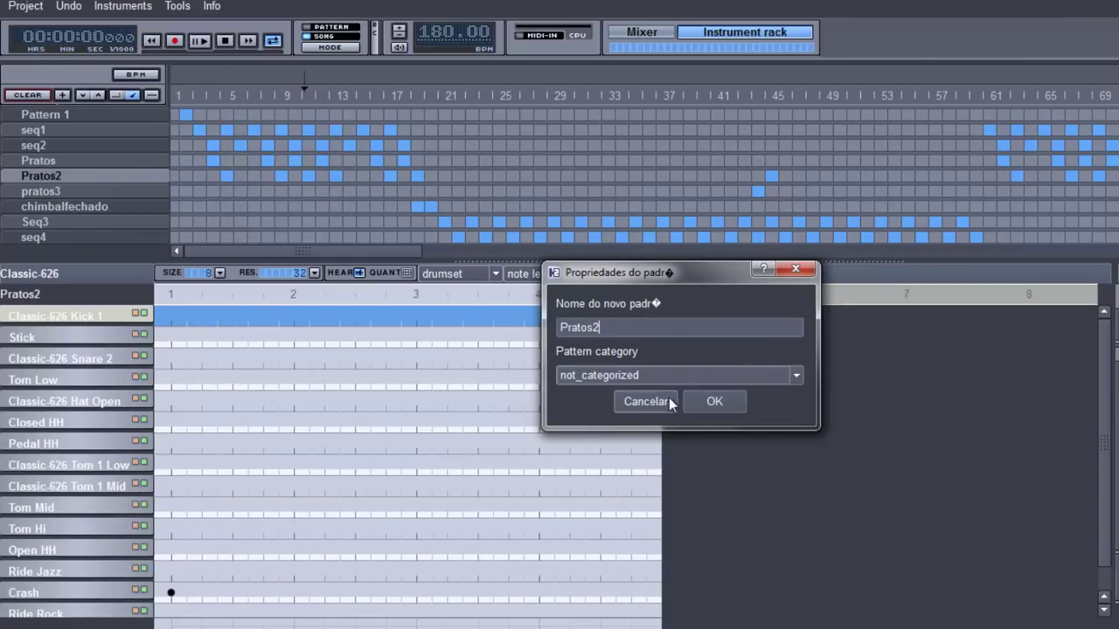
click(646, 402)
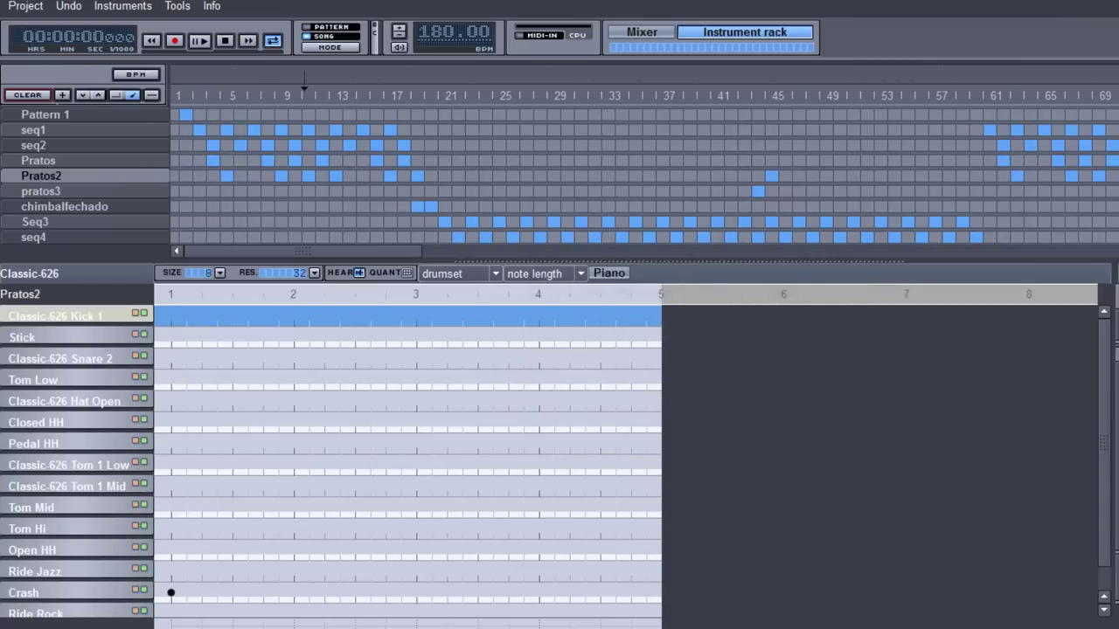
Step: Listen to the megaman song from bar 18 and again from bar 59, checking the pattern sequence before stopping playback
click(416, 91)
click(200, 41)
click(977, 97)
click(970, 98)
scroll(934, 153, down, 2)
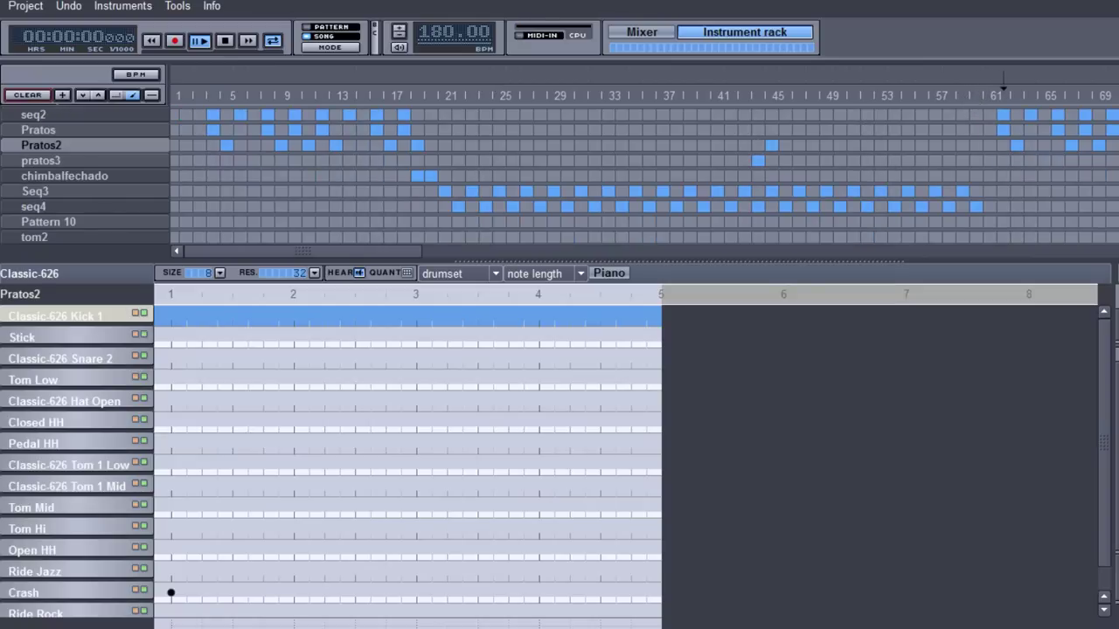
scroll(1060, 131, up, 2)
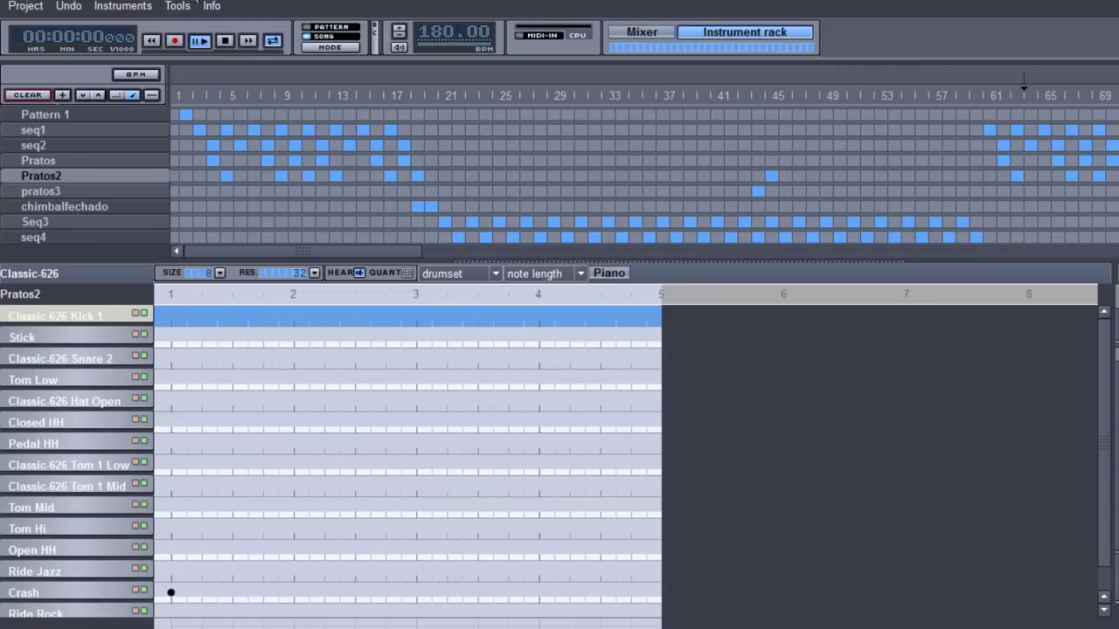
click(223, 41)
Step: Switch to the Hydrogen folder, play the recording "Mega Man X + Mission Impossible theme.wav" in Winamp and stop it
mouse_move(203, 626)
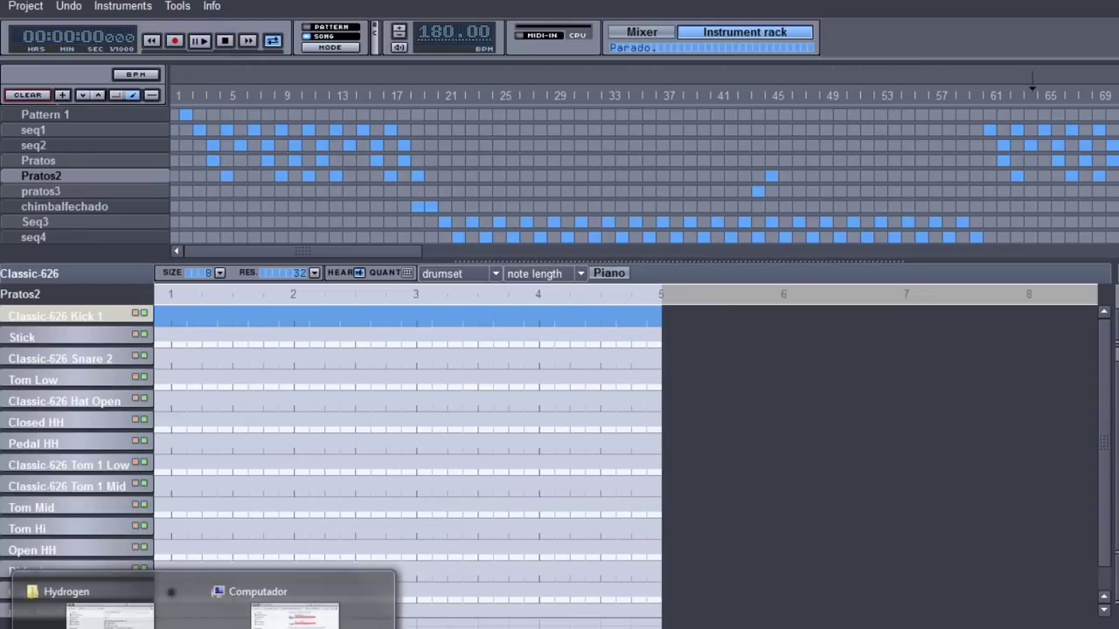
click(289, 608)
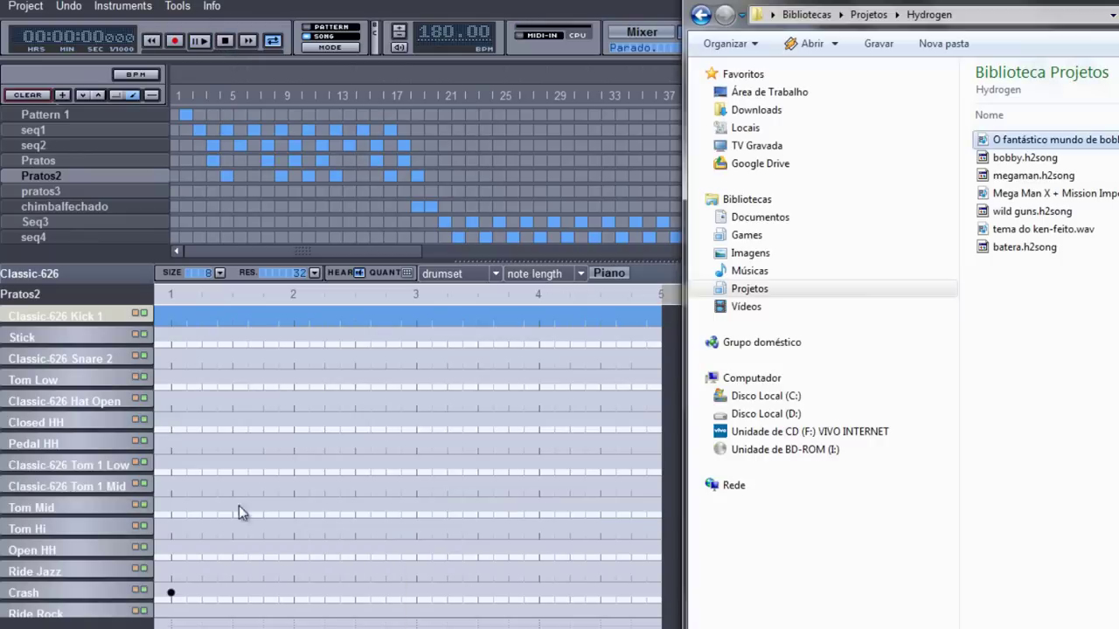
click(1066, 199)
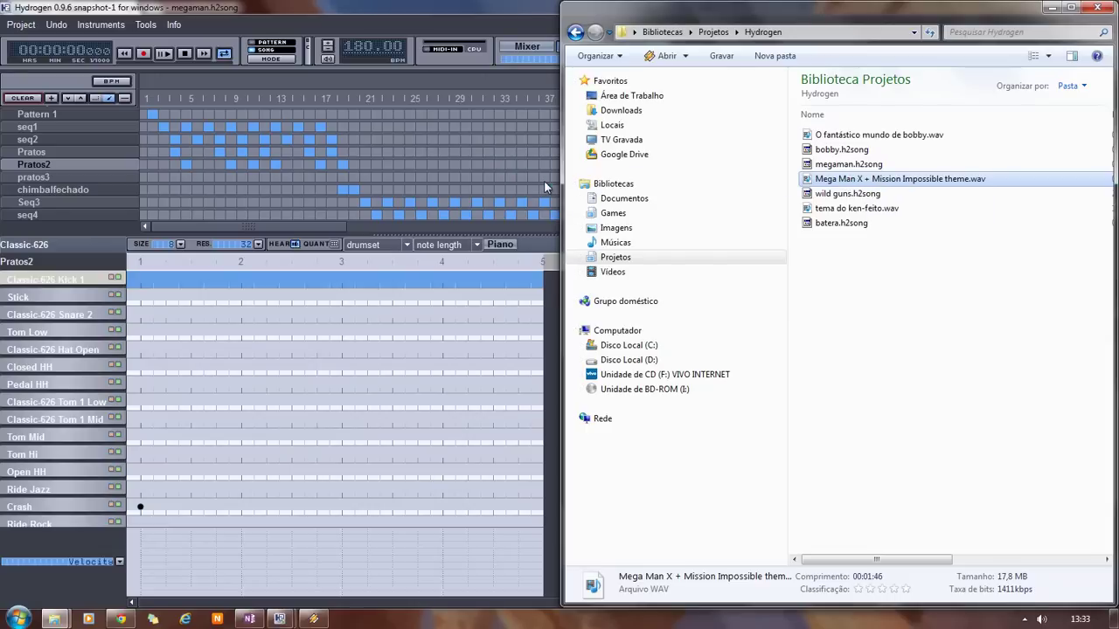
click(313, 619)
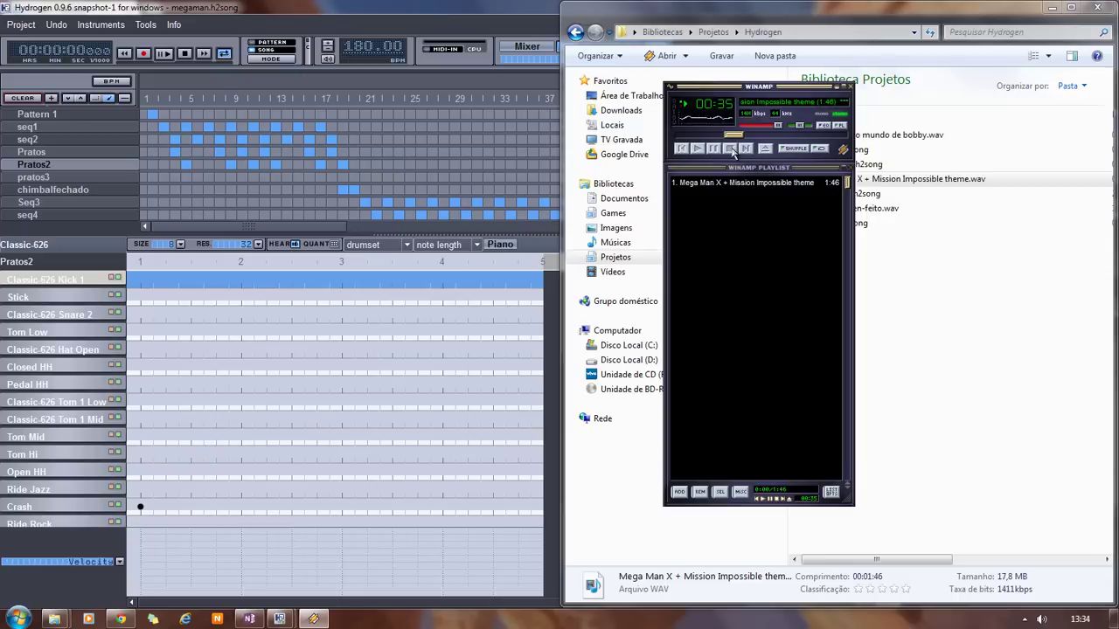
Step: Return to Hydrogen and listen to the megaman song from bar 20, stopping playback at the end
click(353, 98)
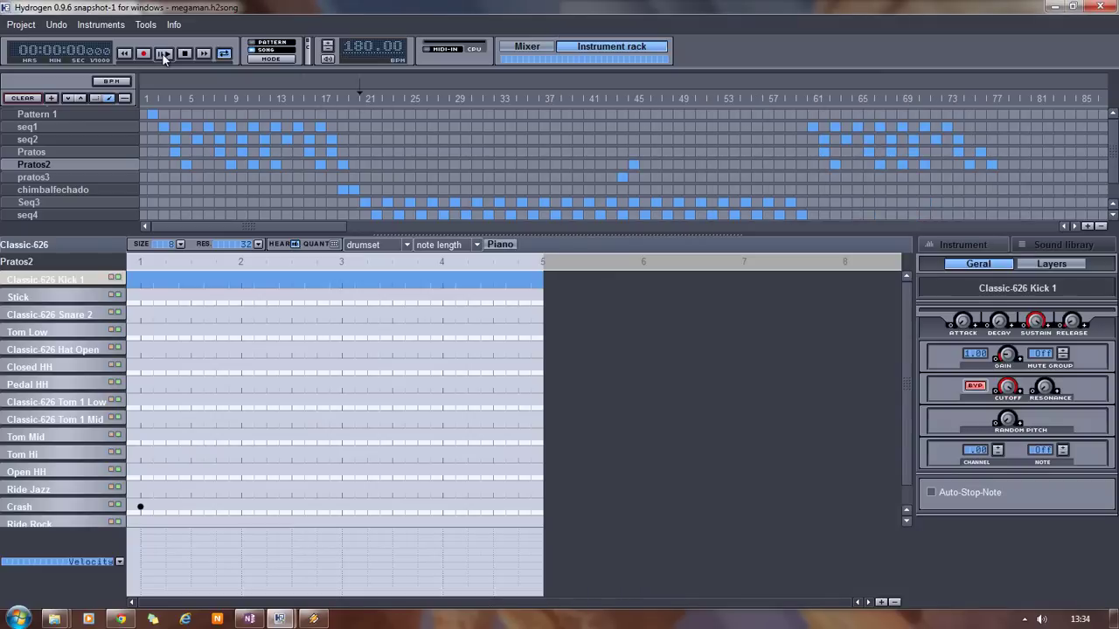
click(164, 54)
click(184, 54)
Step: Go over the bobby, Mega Man X and tema do ken-feito recordings in the Hydrogen folder, and return to the megaman song in Hydrogen
mouse_move(53, 618)
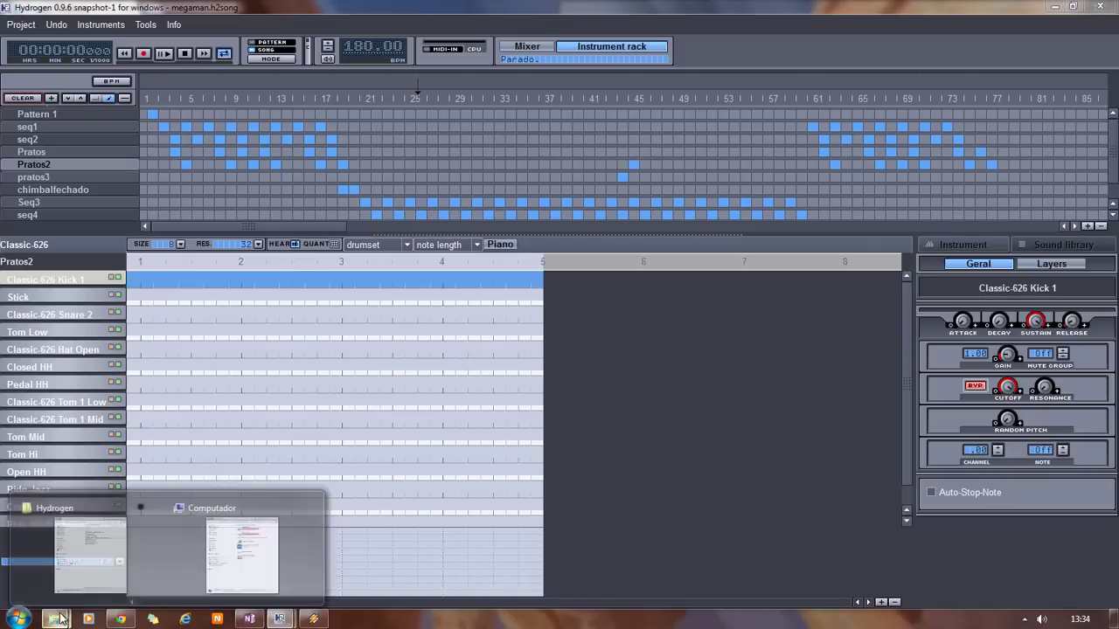
click(256, 553)
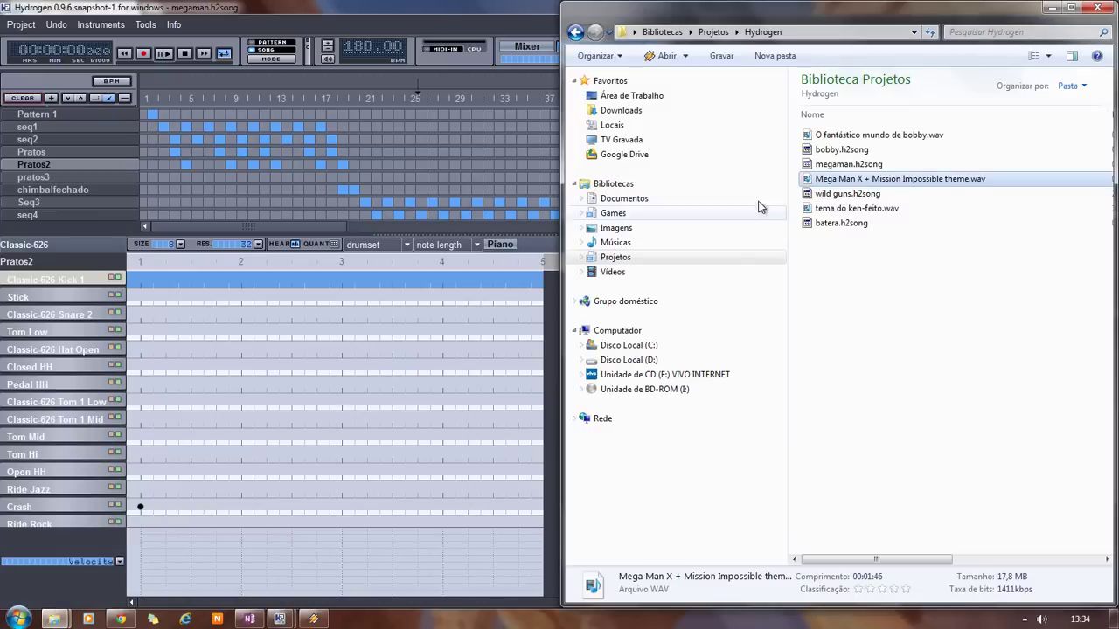
click(849, 208)
click(839, 178)
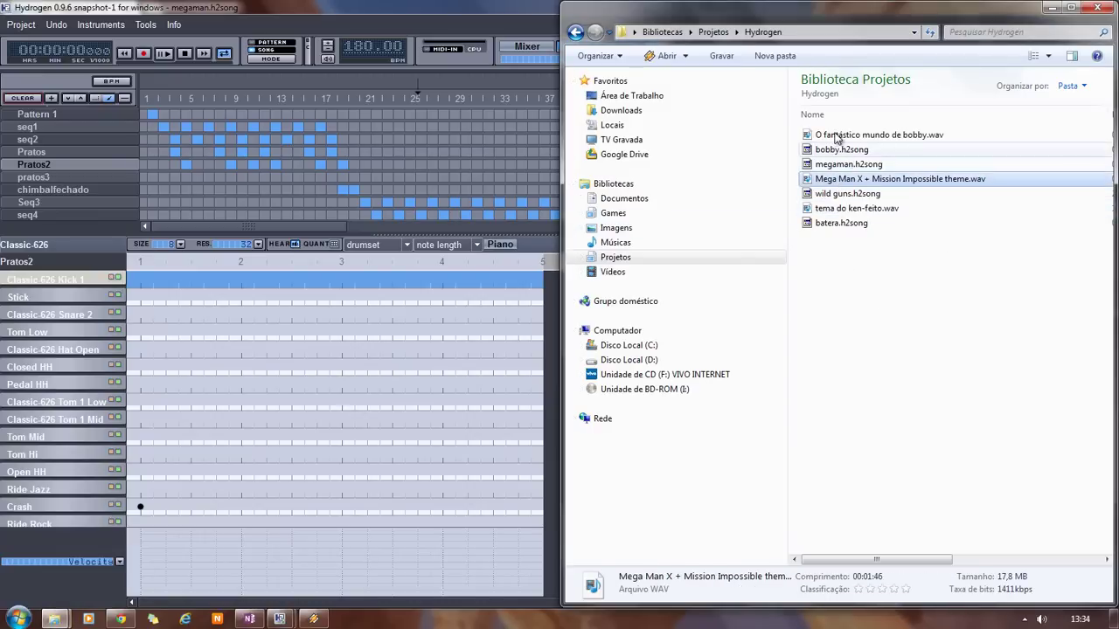
click(836, 138)
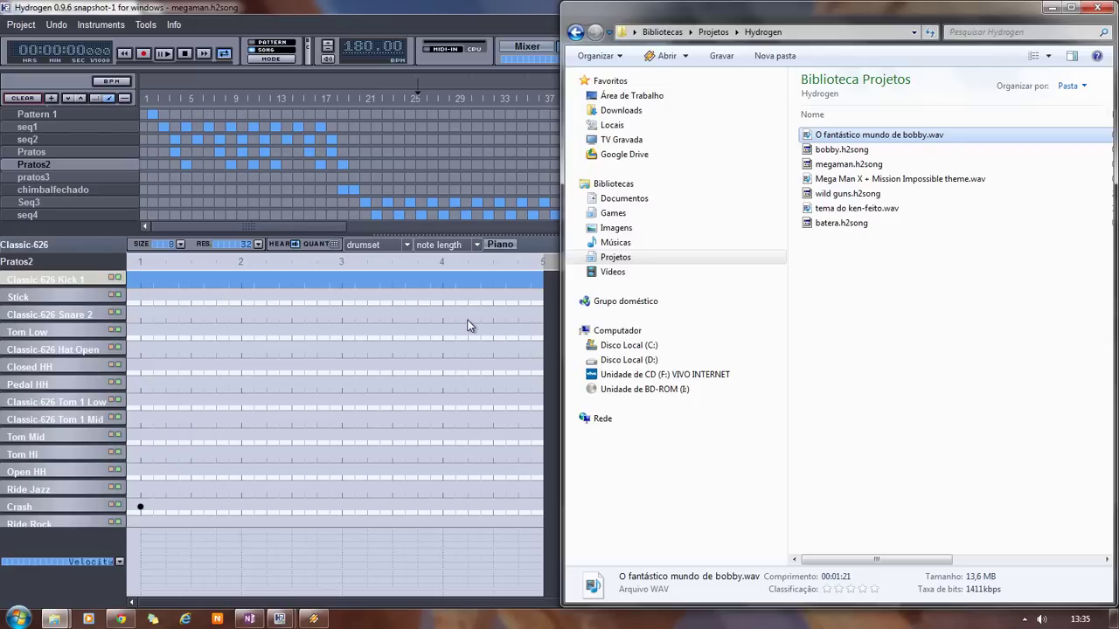
click(883, 179)
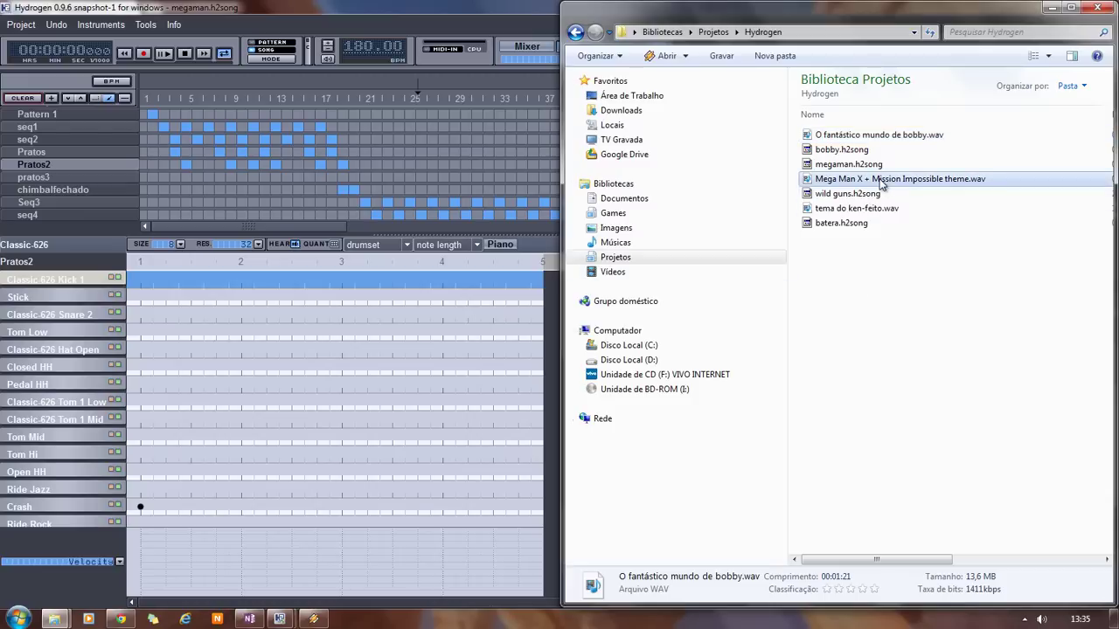
click(882, 137)
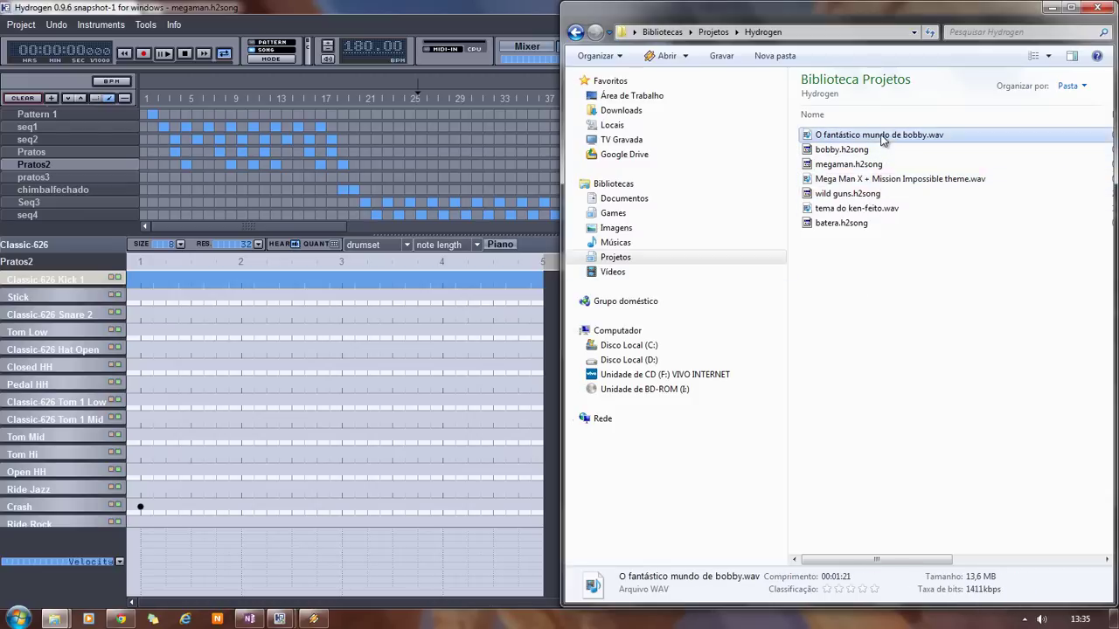
click(861, 180)
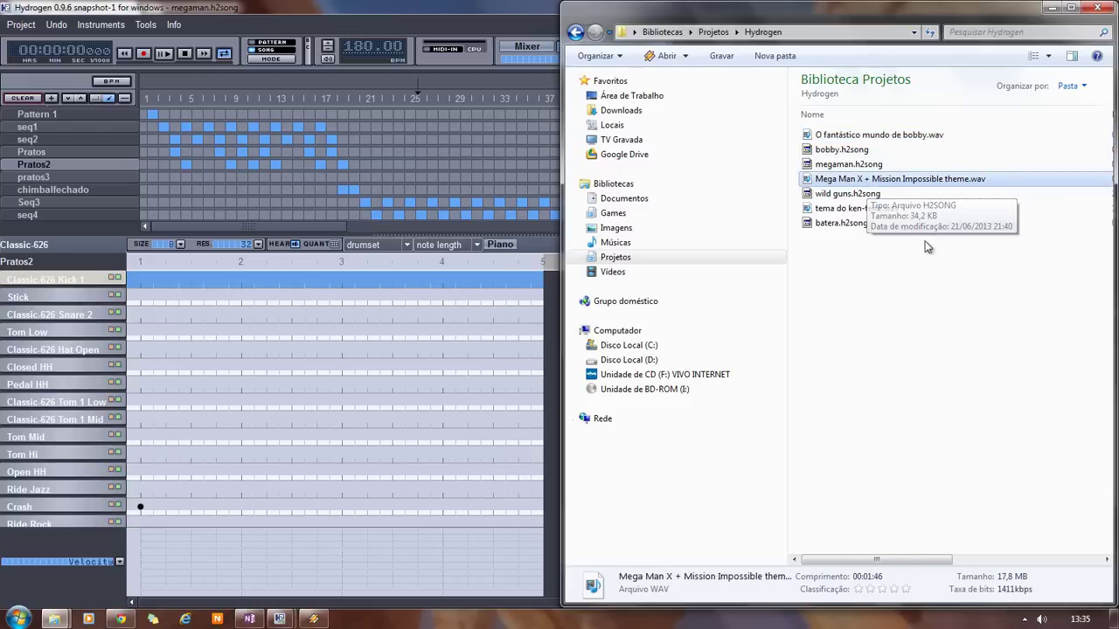
click(844, 209)
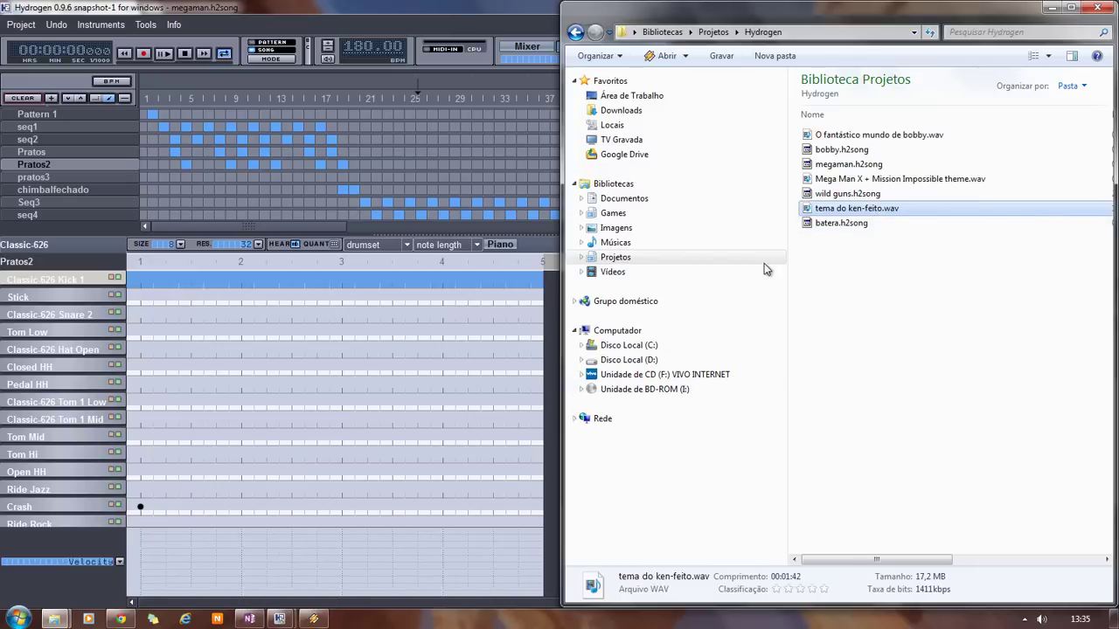
drag(855, 212, 826, 186)
click(859, 139)
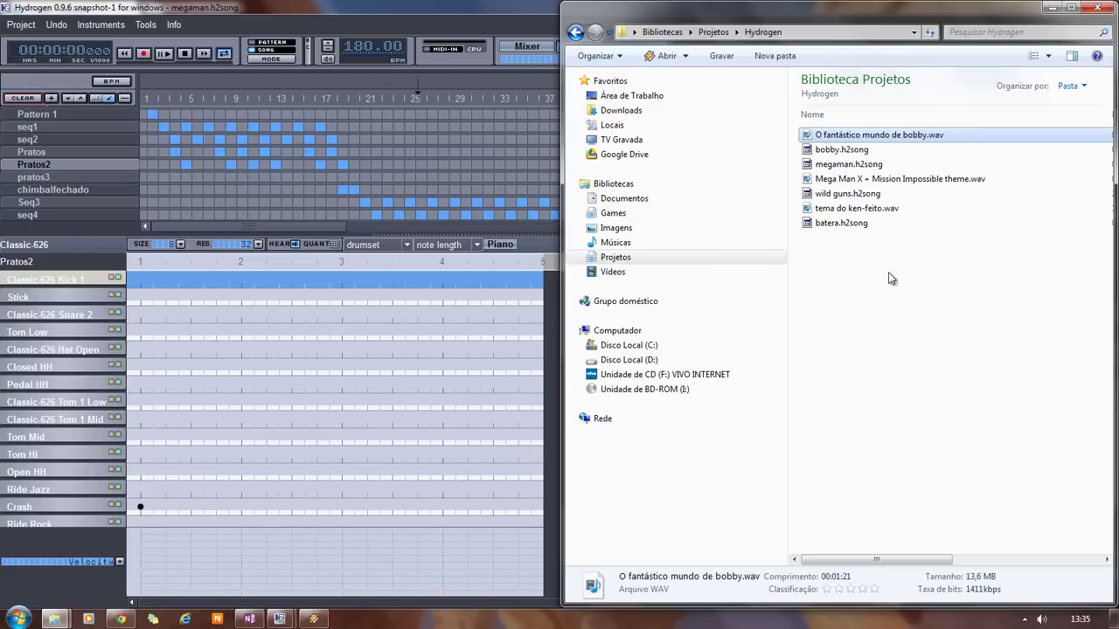
click(368, 8)
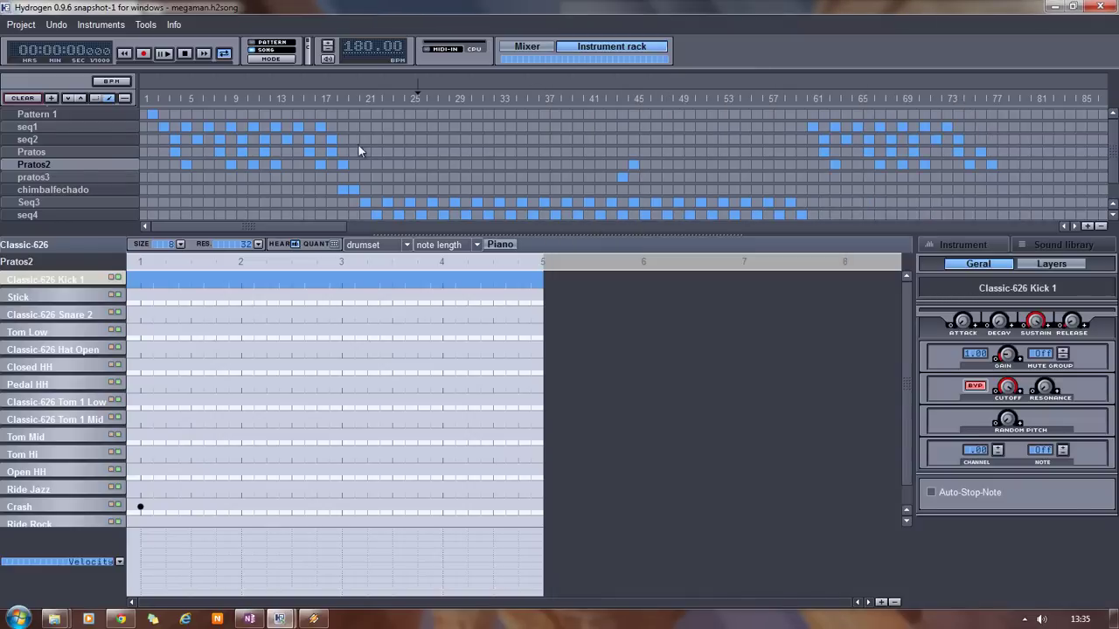
drag(317, 228, 250, 228)
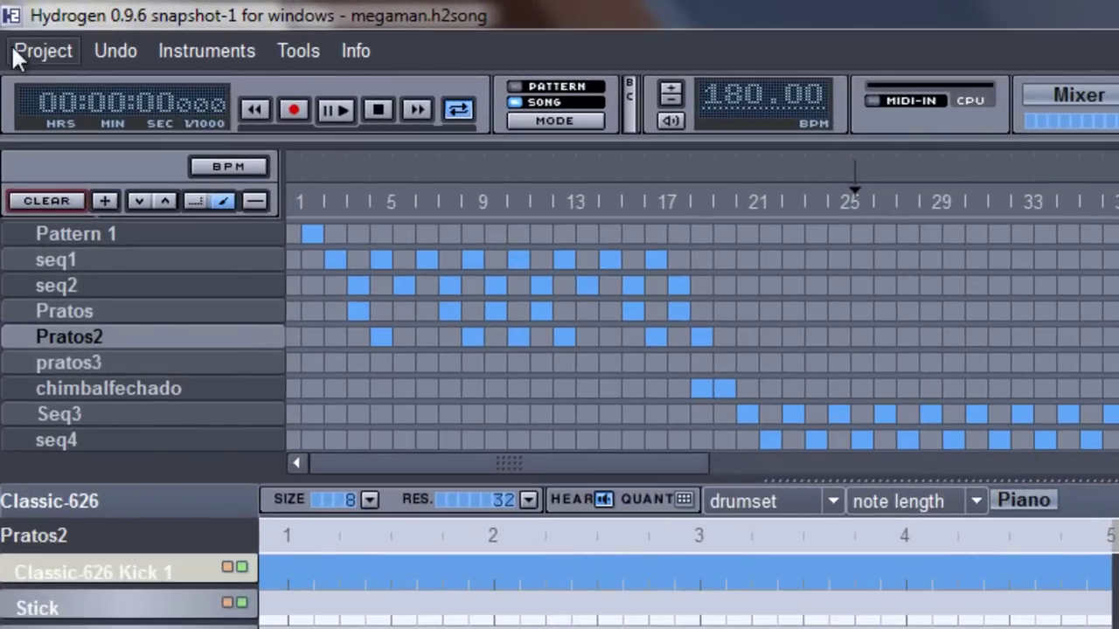
Step: Export the megaman song to D:/Projetos-videos/Hydrogen/megaman.wav with the WAV in CD quality template, 44100 Hz and 16 bit, without separate tracks
click(30, 37)
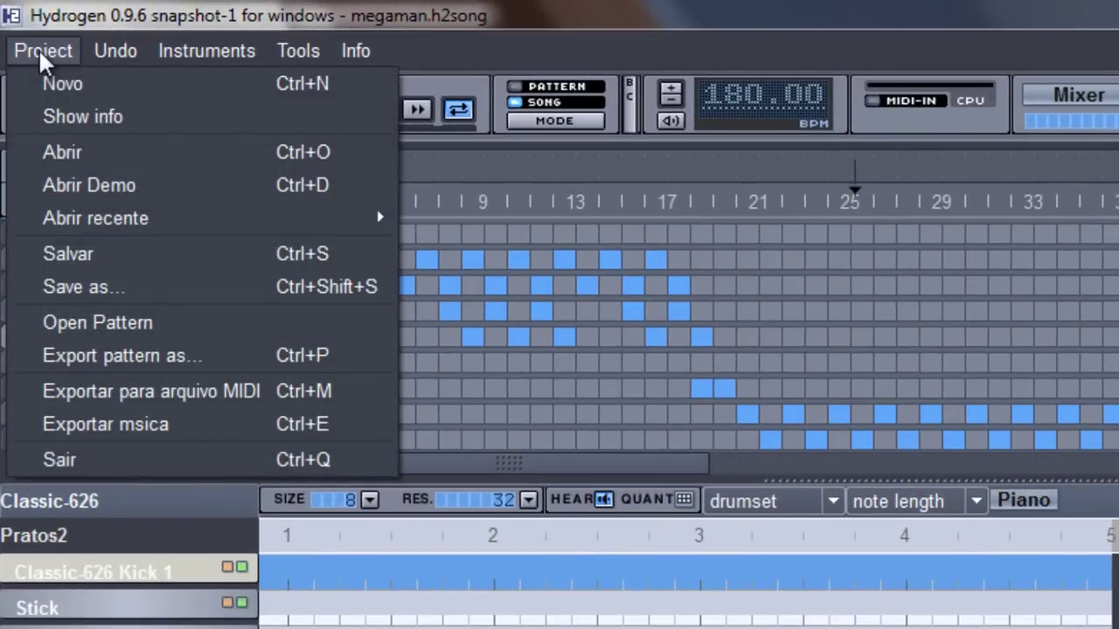
click(123, 424)
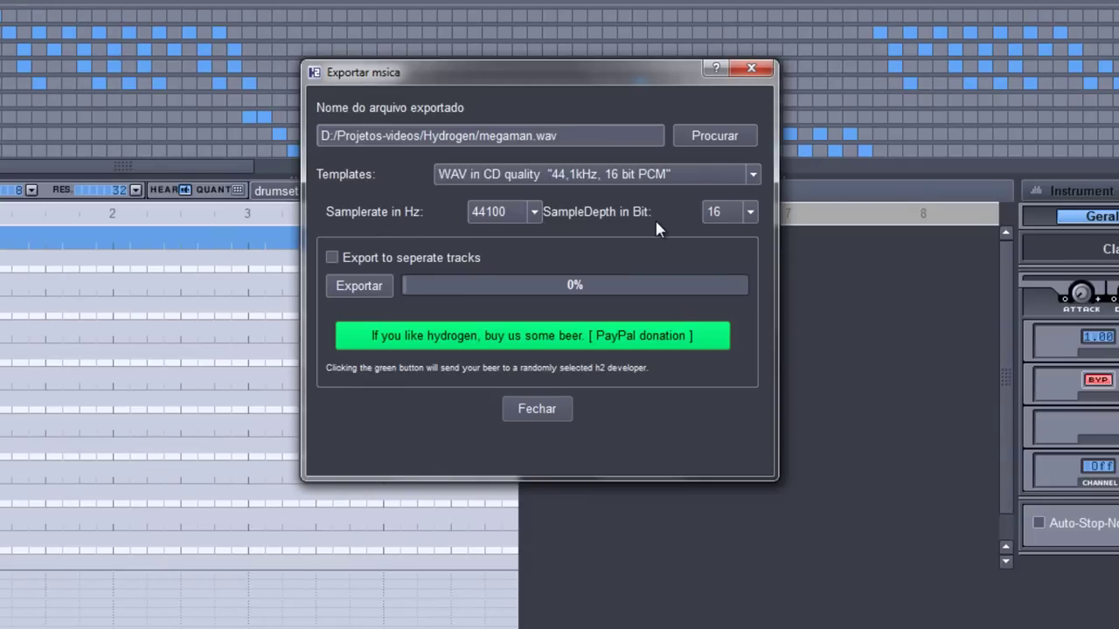
click(752, 176)
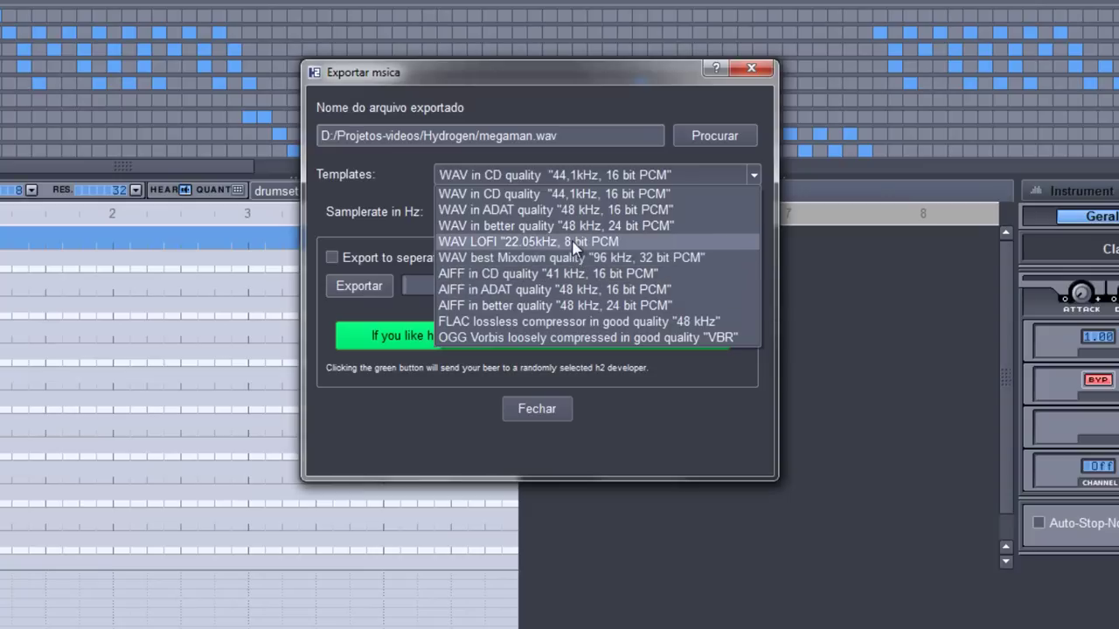
click(698, 173)
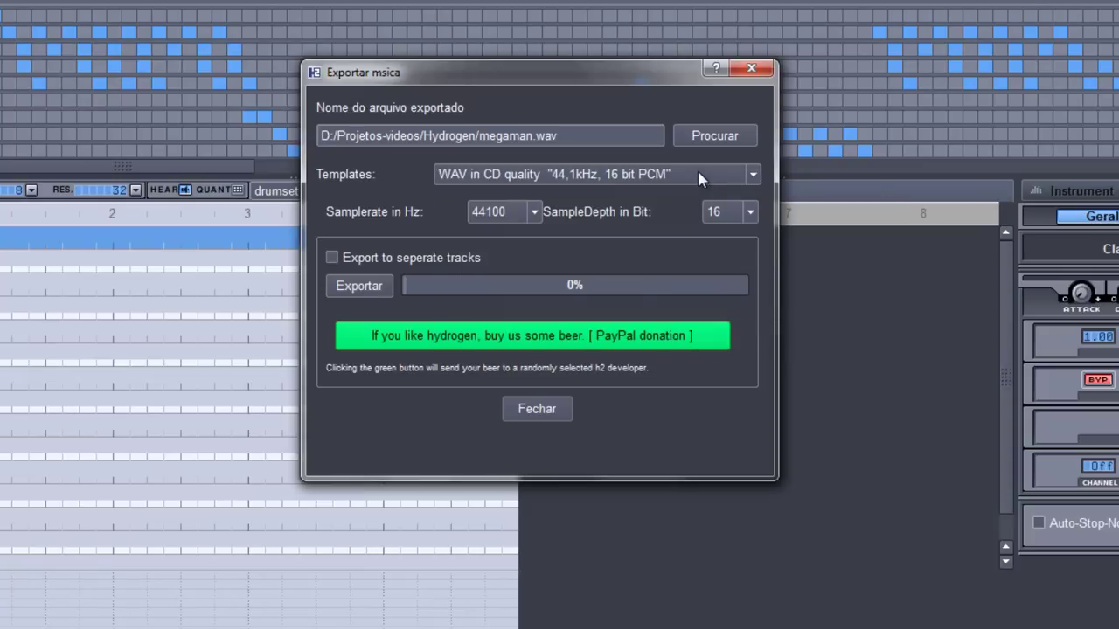
click(700, 173)
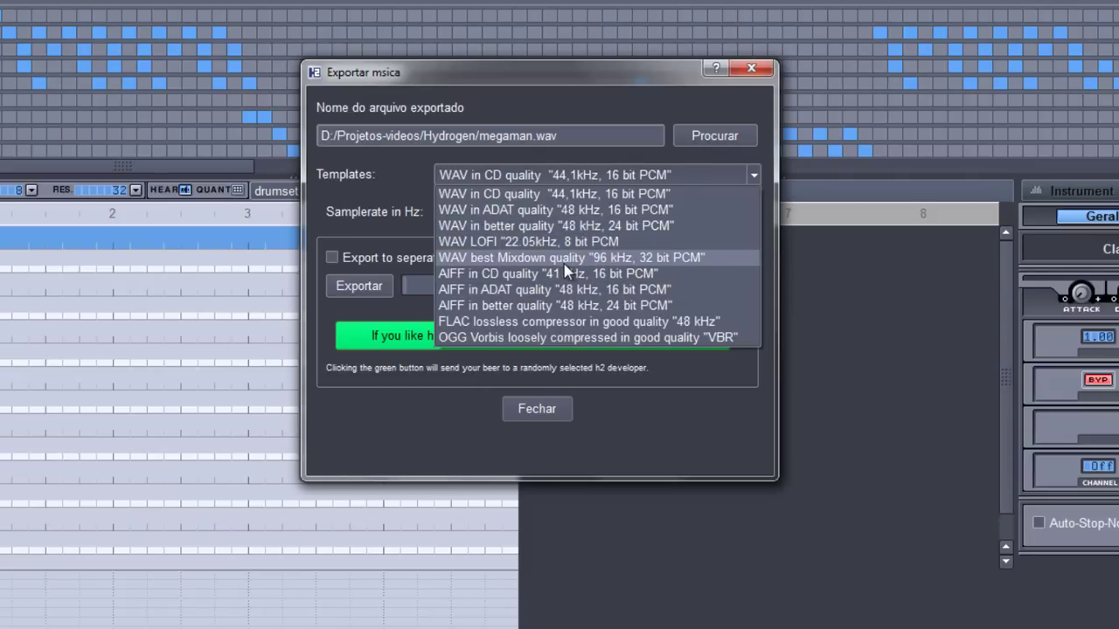
click(589, 177)
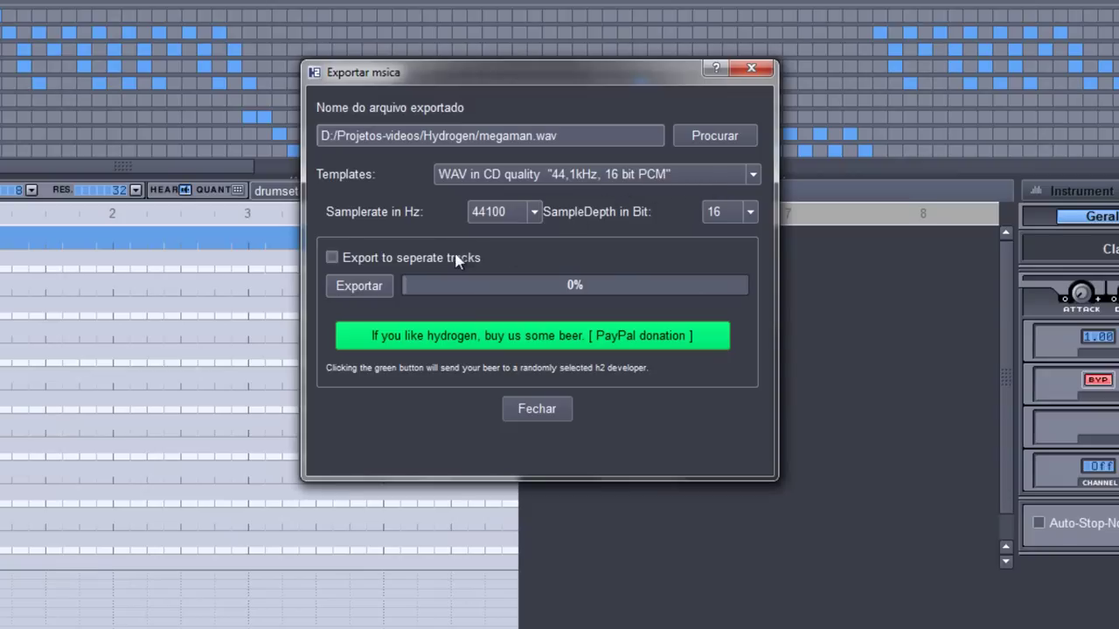
click(357, 286)
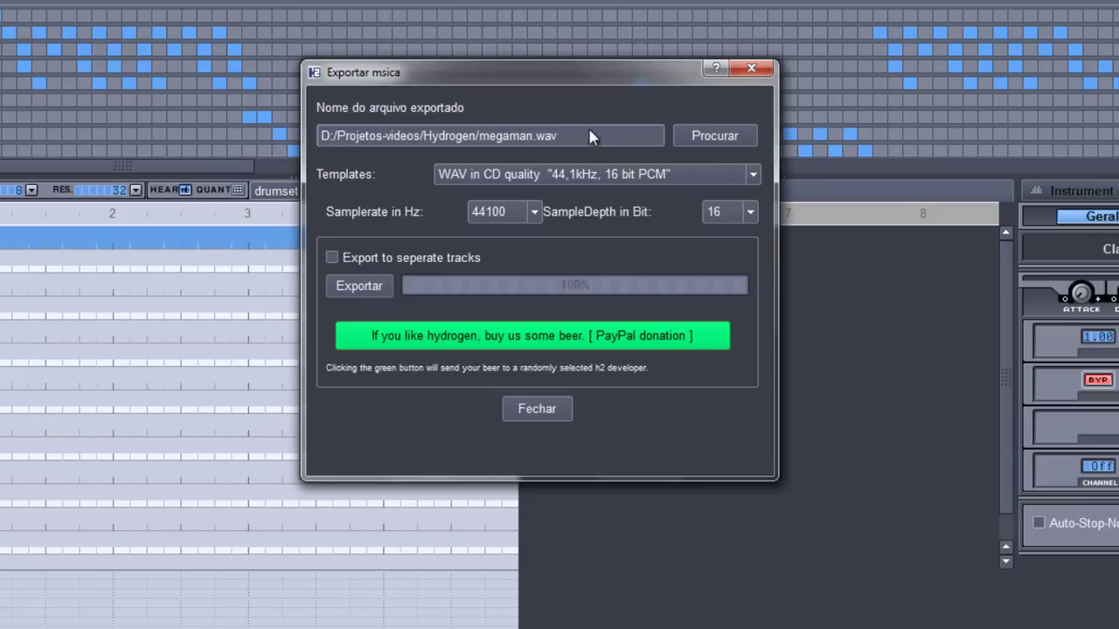
Step: Check for the exported megaman.wav in the Hydrogen folder, cancel the file browser and close the song export dialog
click(709, 140)
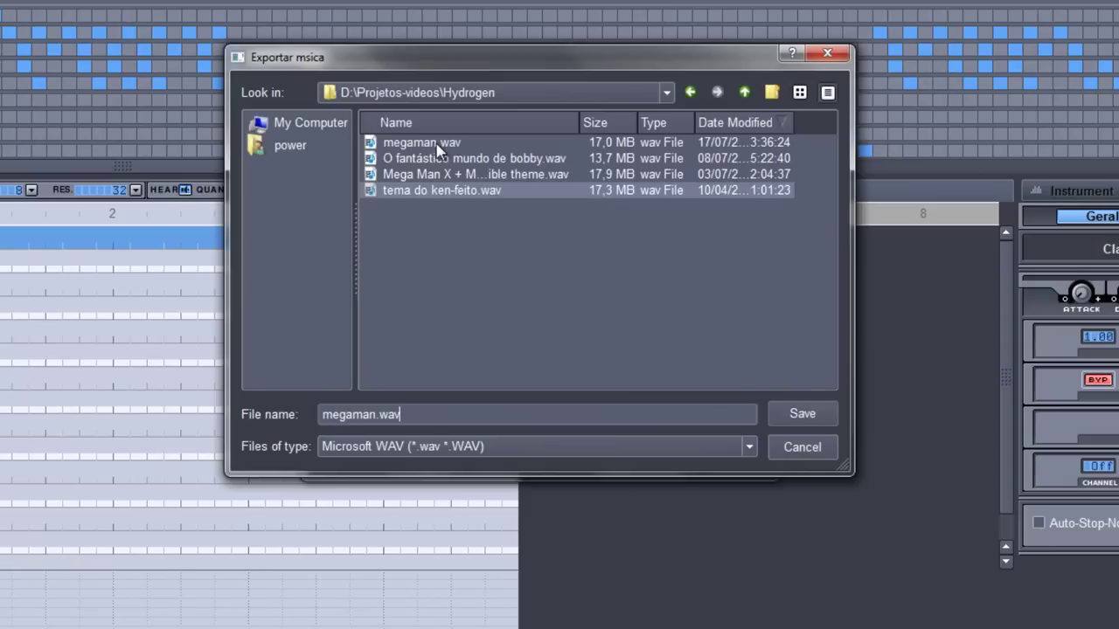
click(801, 448)
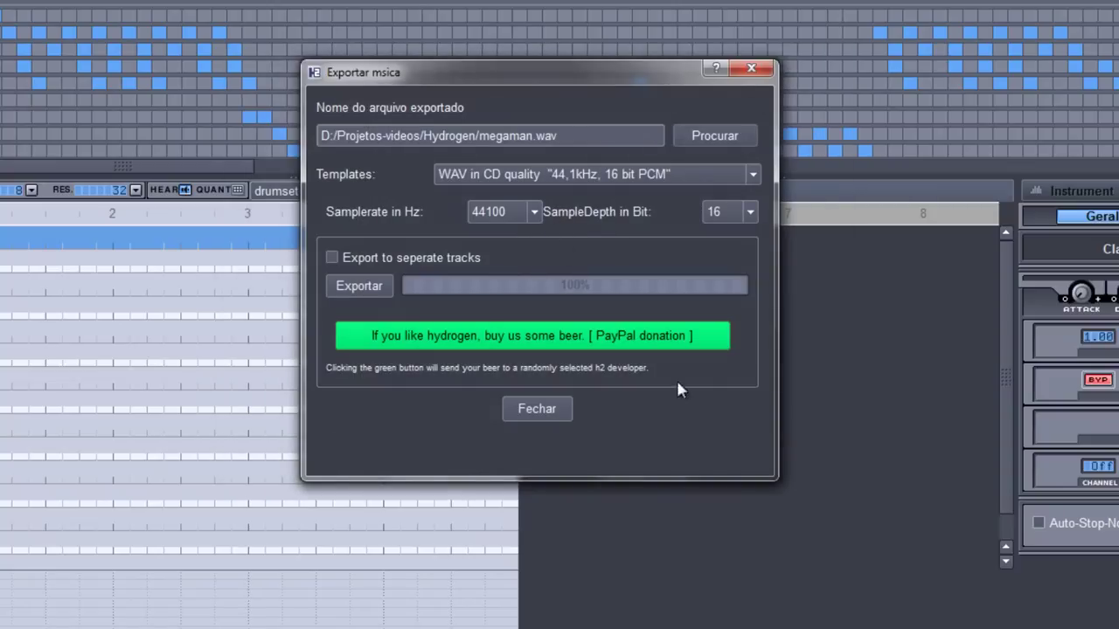
click(562, 411)
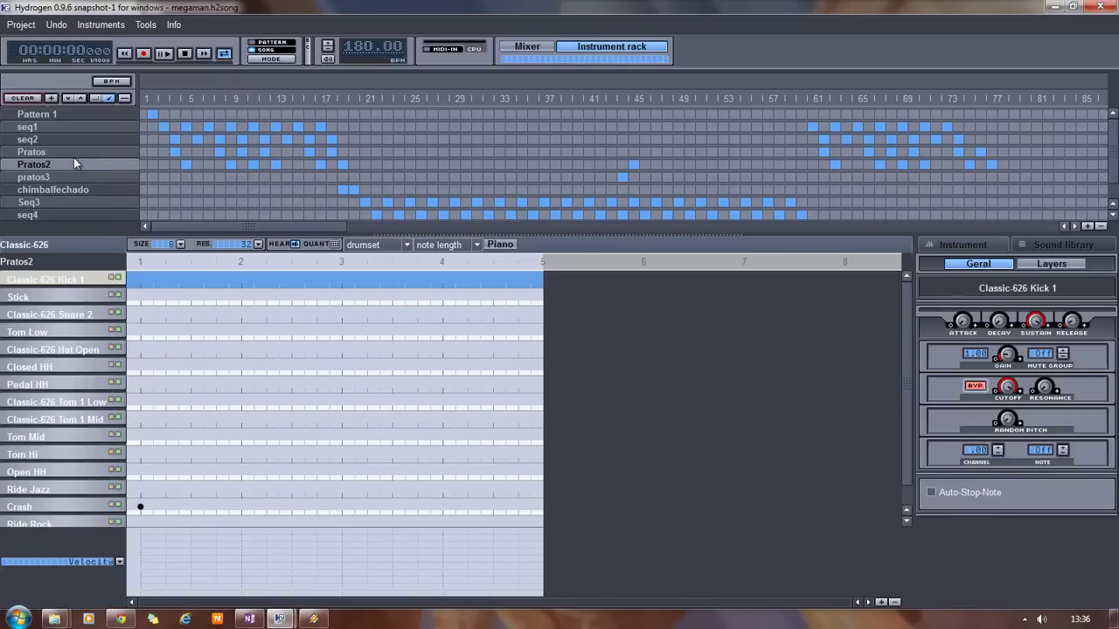
click(81, 28)
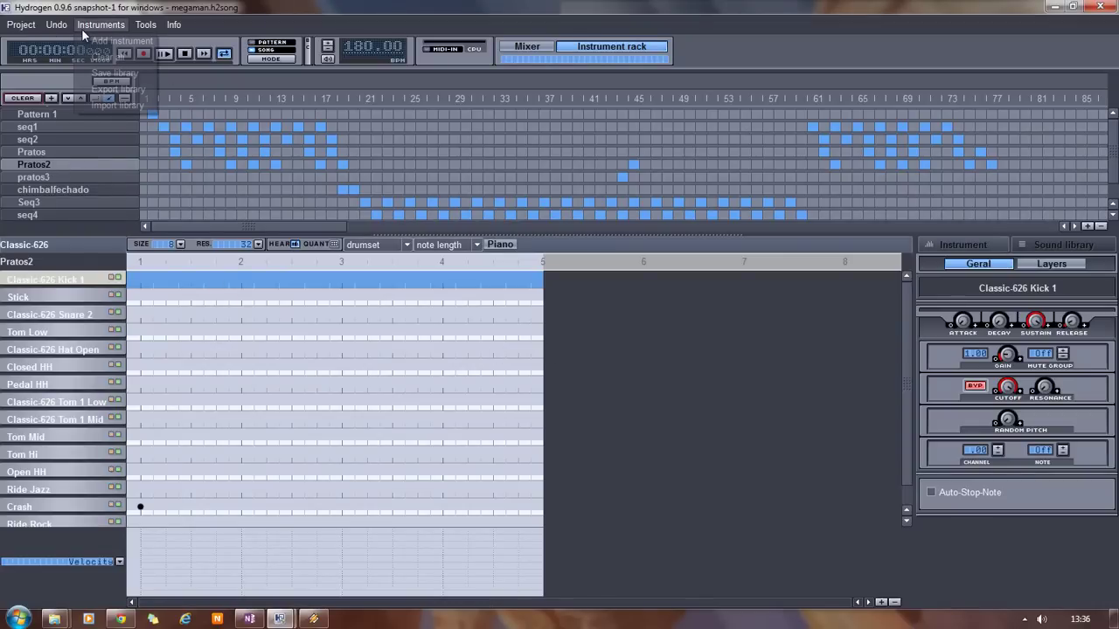
mouse_move(143, 28)
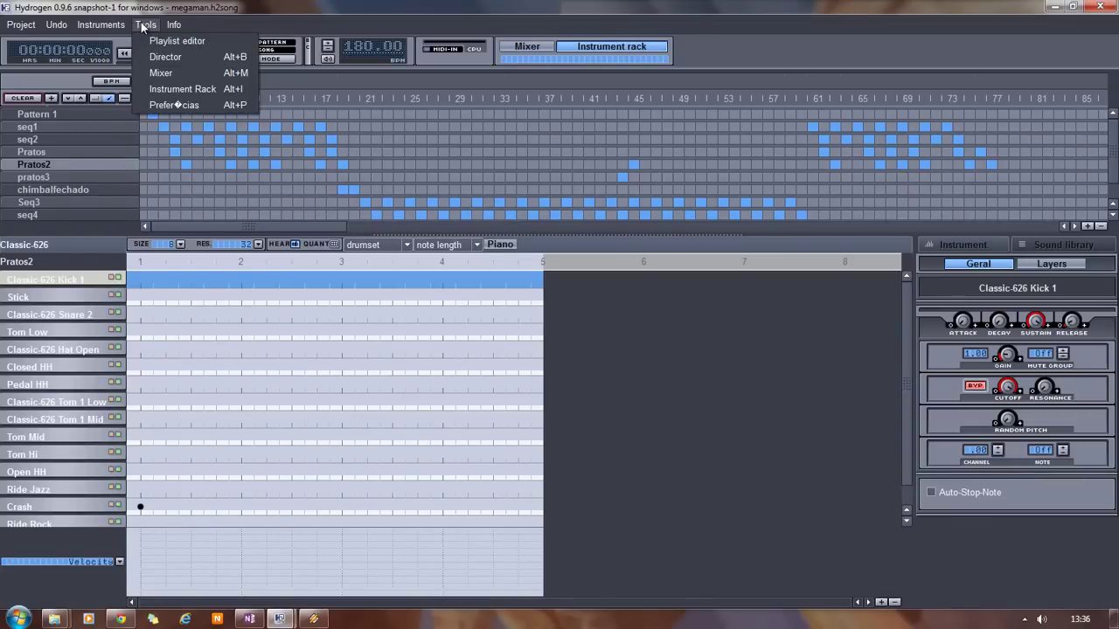
click(4, 27)
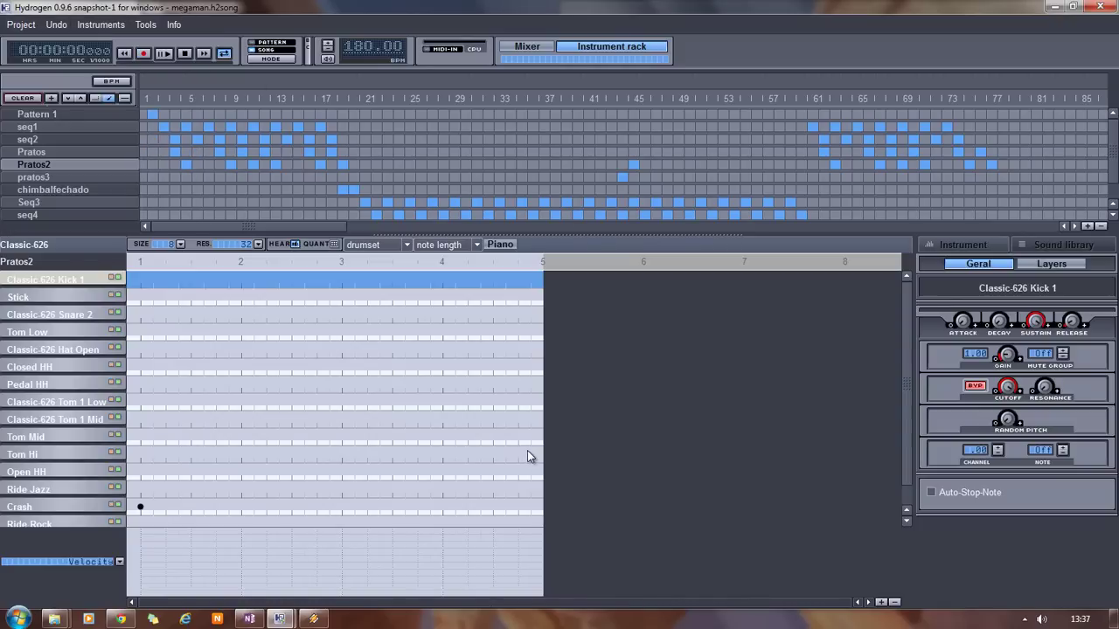